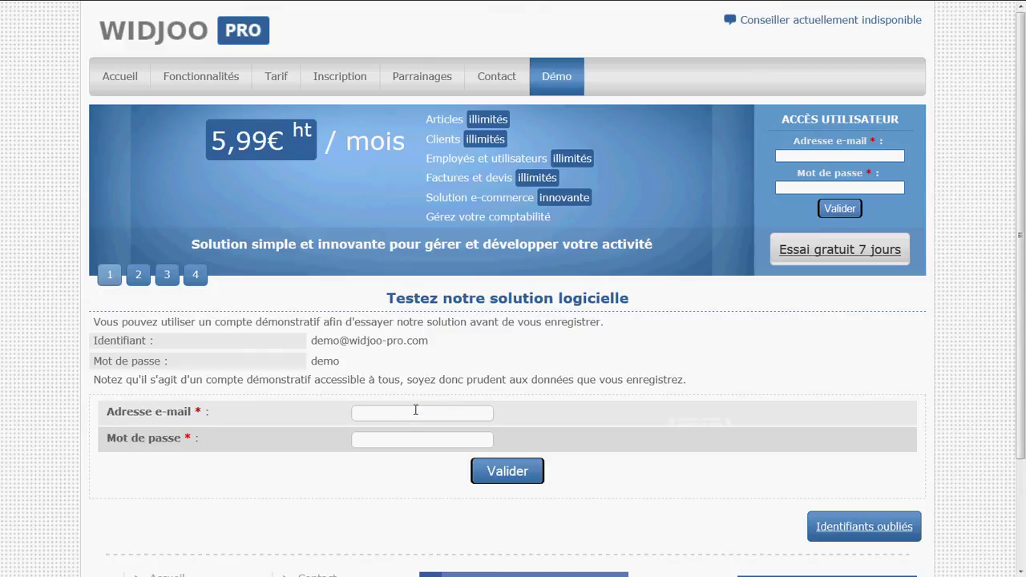
- Log in to Widjoo Pro with the demo account e-mail and its password
{"action": "left_click", "coordinate": [415, 410]}
{"action": "type", "text": "de"}
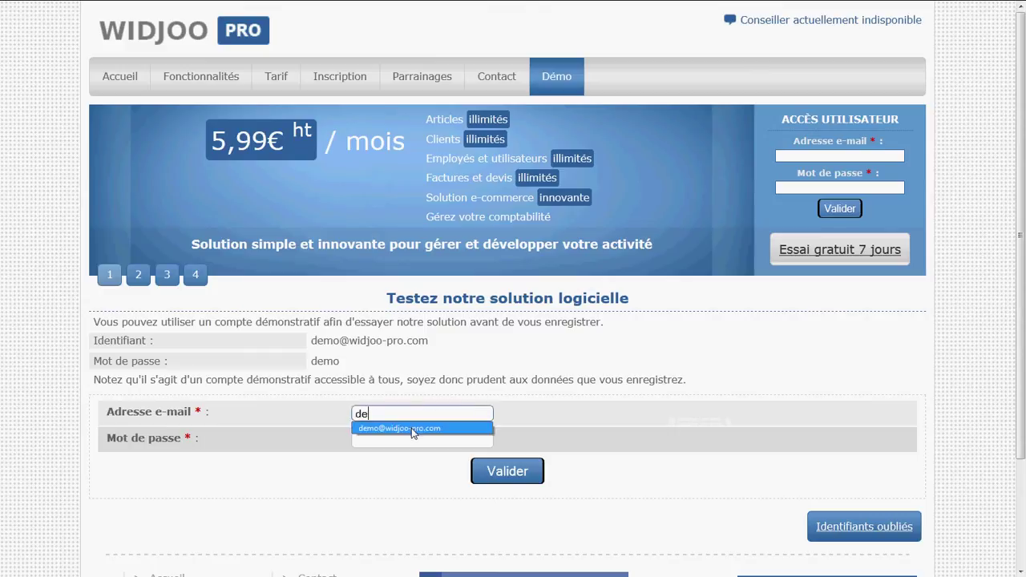
{"action": "left_click", "coordinate": [412, 429]}
{"action": "left_click", "coordinate": [397, 447]}
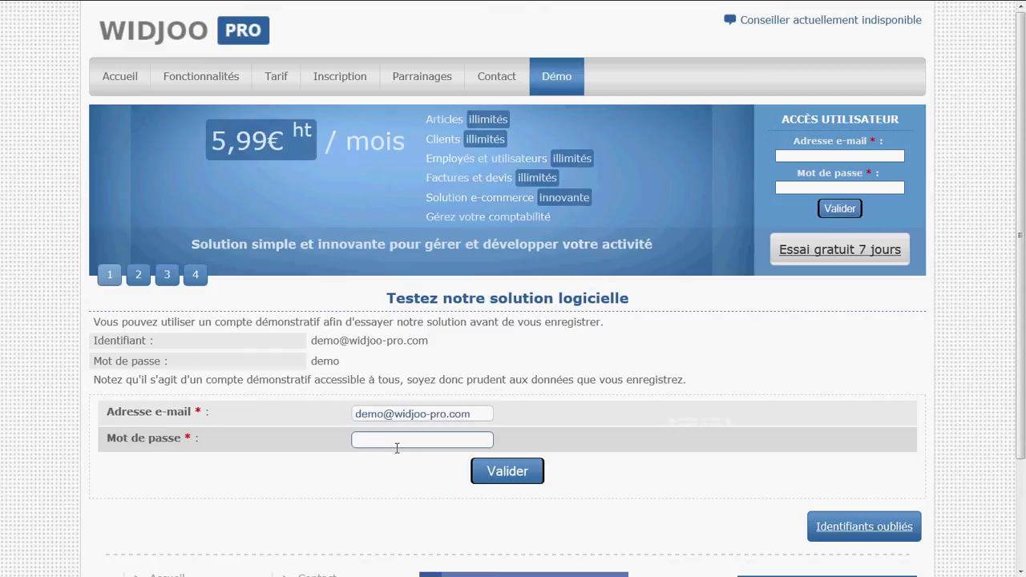
{"action": "type", "text": "de"}
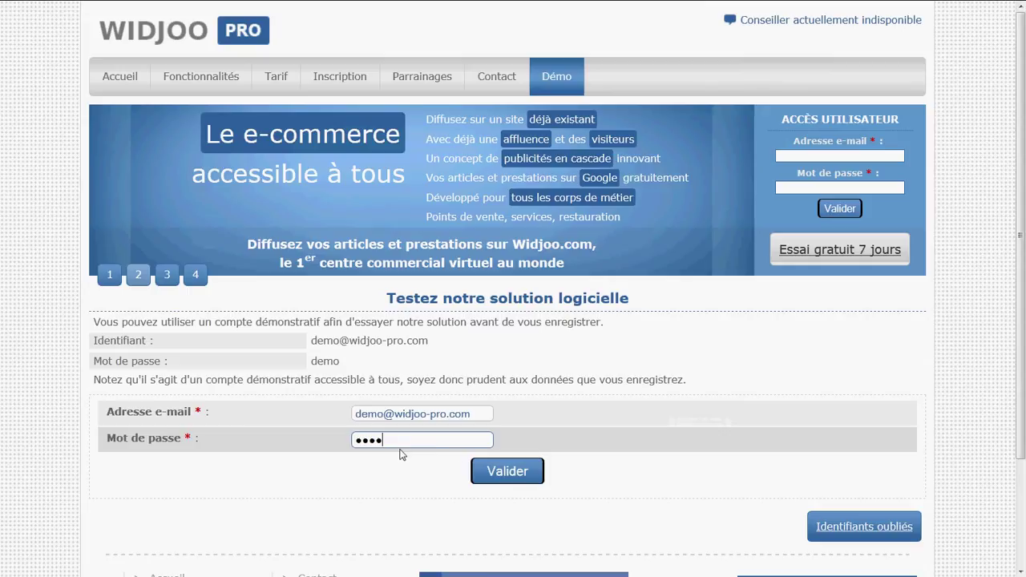
{"action": "left_click", "coordinate": [491, 473]}
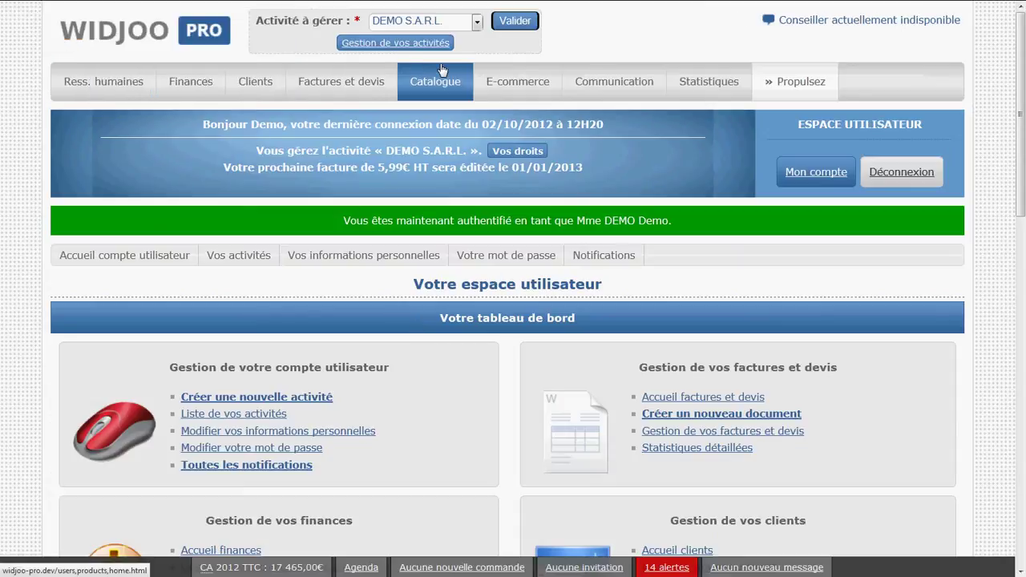
- Open the Catalogue and review its article families, including Appareil photos and Librairie
{"action": "left_click", "coordinate": [442, 70]}
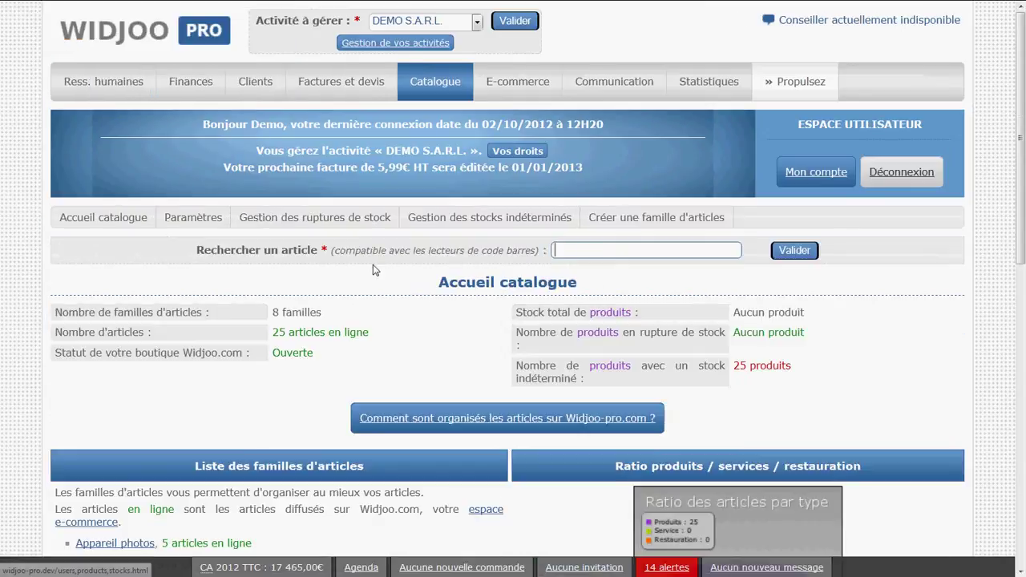
{"action": "scroll", "coordinate": [325, 316], "scroll_direction": "down", "scroll_amount": 3}
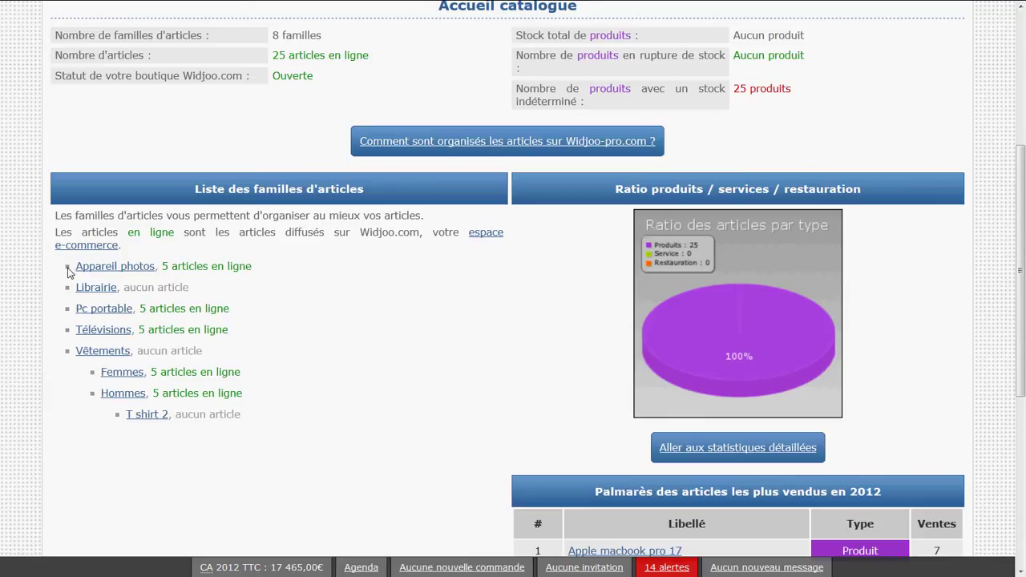
{"action": "left_click_drag", "start_coordinate": [58, 268], "coordinate": [189, 290]}
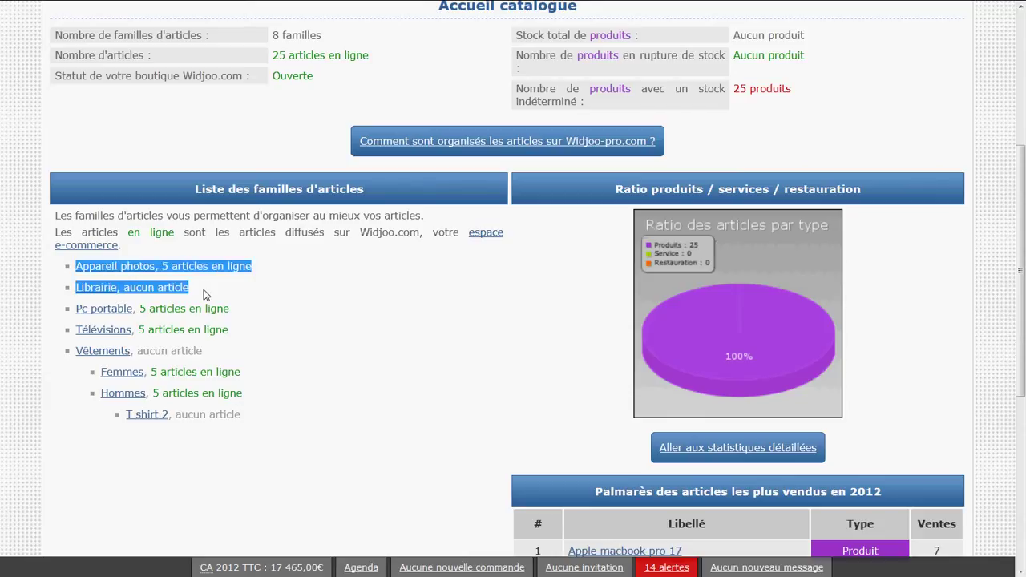
{"action": "left_click", "coordinate": [199, 304]}
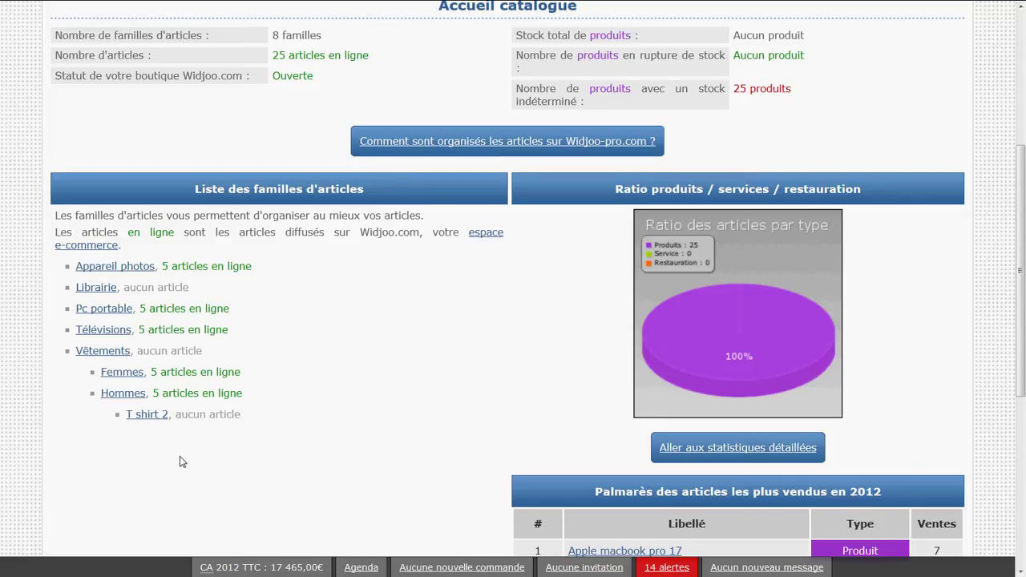
{"action": "scroll", "coordinate": [178, 474], "scroll_direction": "up", "scroll_amount": 4}
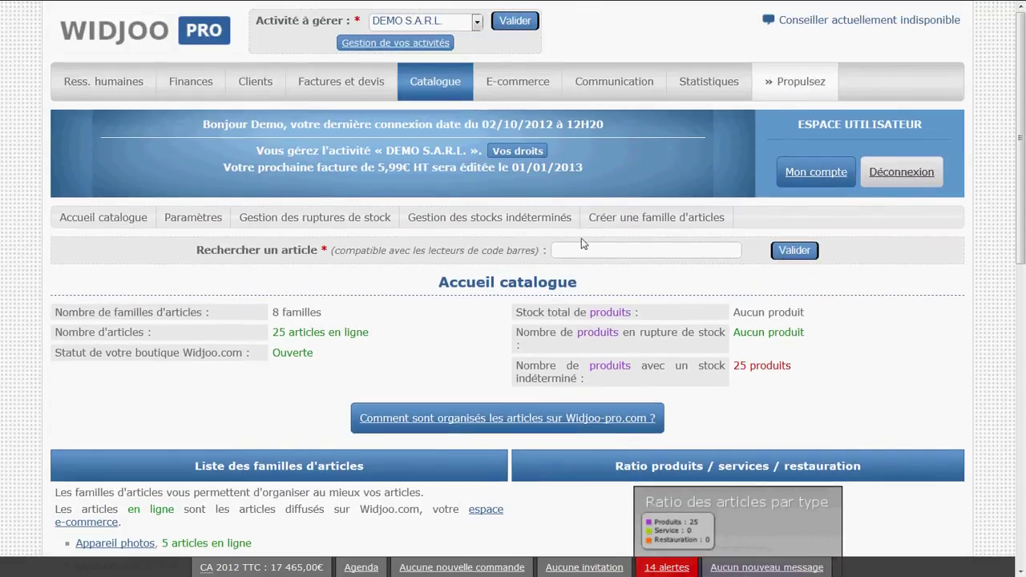
- Start a new article family named Télévisions LCD under parent family Télévisions
{"action": "left_click", "coordinate": [610, 223]}
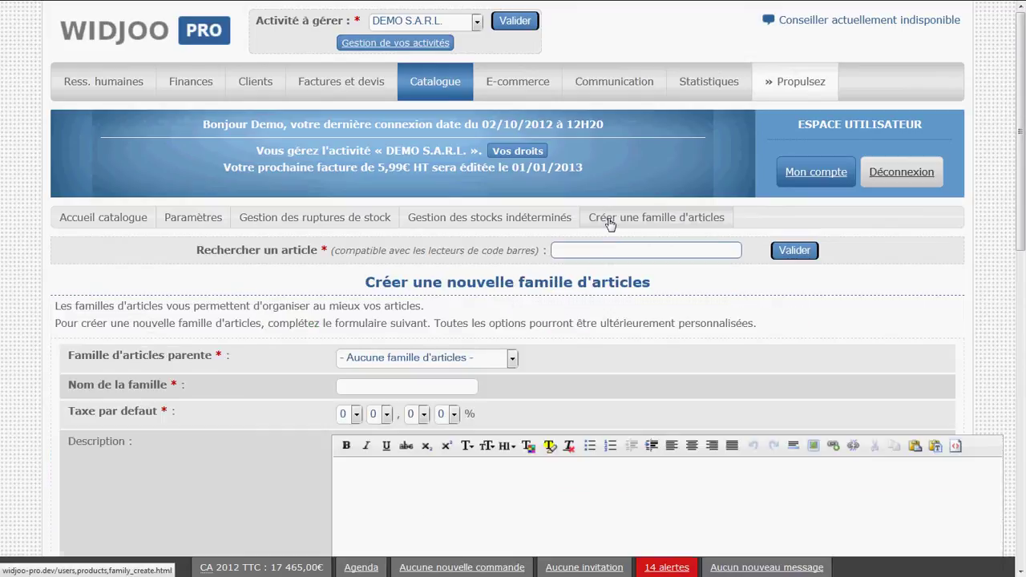
{"action": "scroll", "coordinate": [609, 289], "scroll_direction": "down", "scroll_amount": 2}
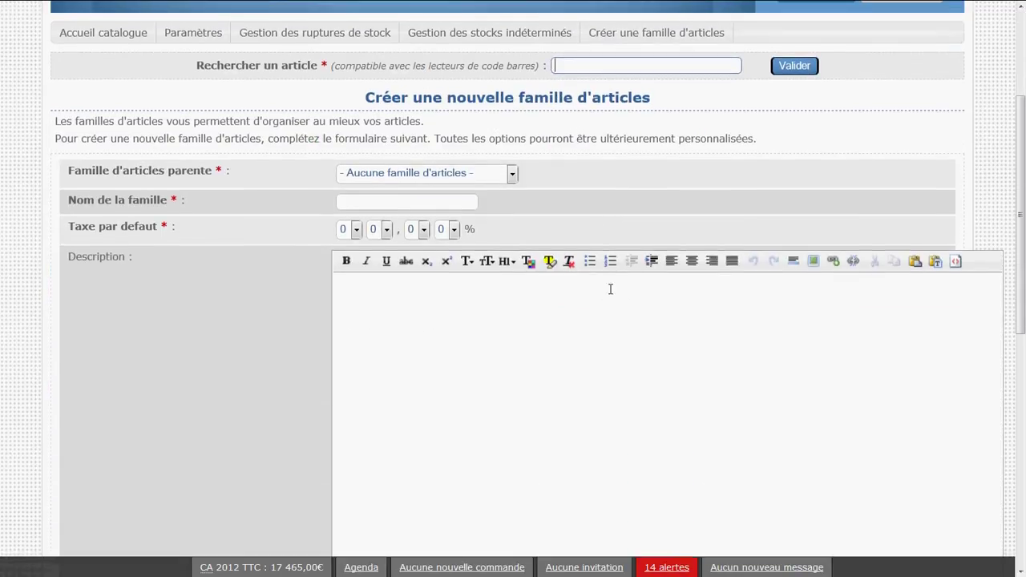
{"action": "scroll", "coordinate": [610, 289], "scroll_direction": "up", "scroll_amount": 1}
{"action": "left_click", "coordinate": [494, 265]}
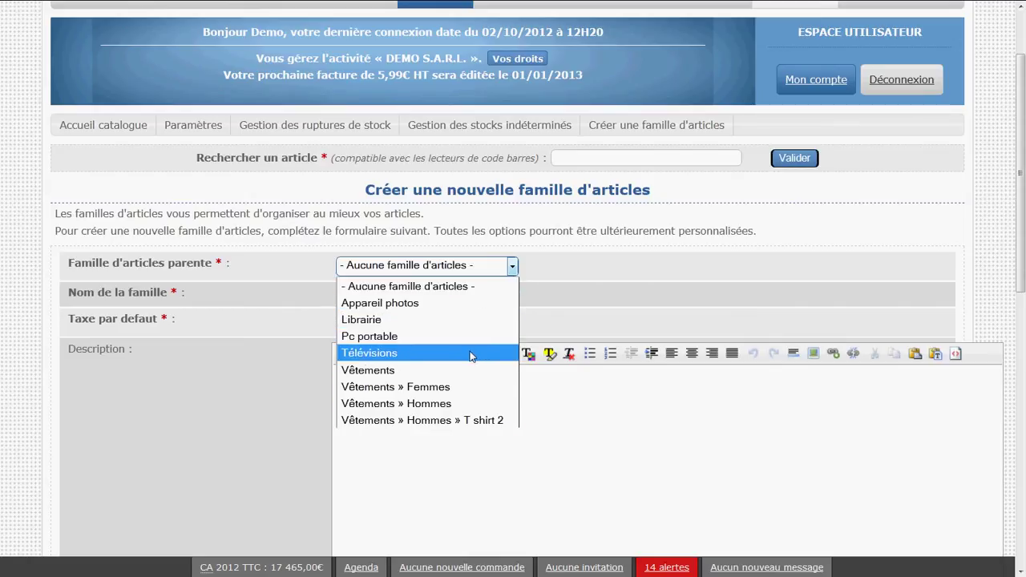
{"action": "left_click", "coordinate": [470, 353]}
{"action": "left_click", "coordinate": [431, 300]}
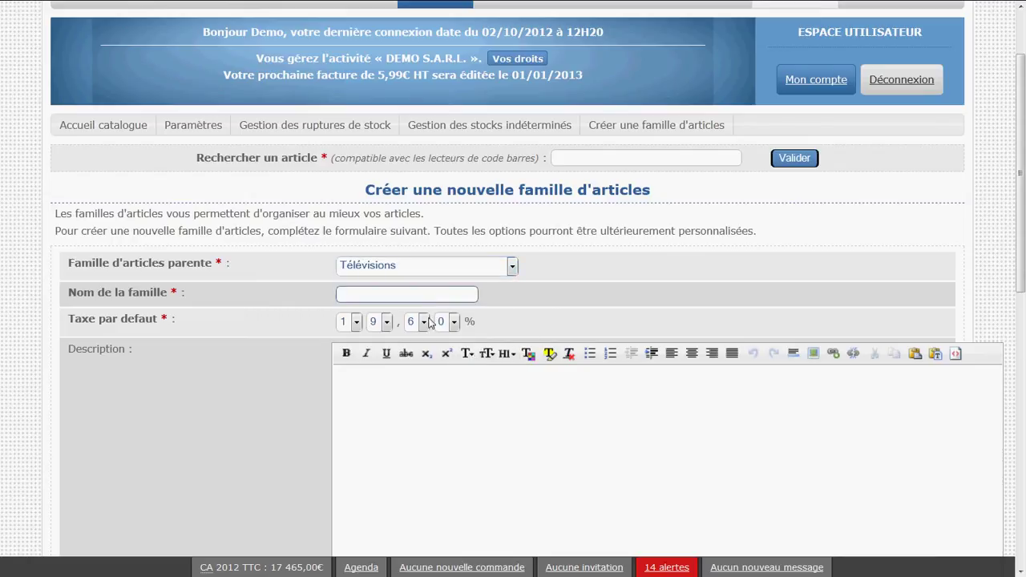
{"action": "type", "text": "Télévisions LCD"}
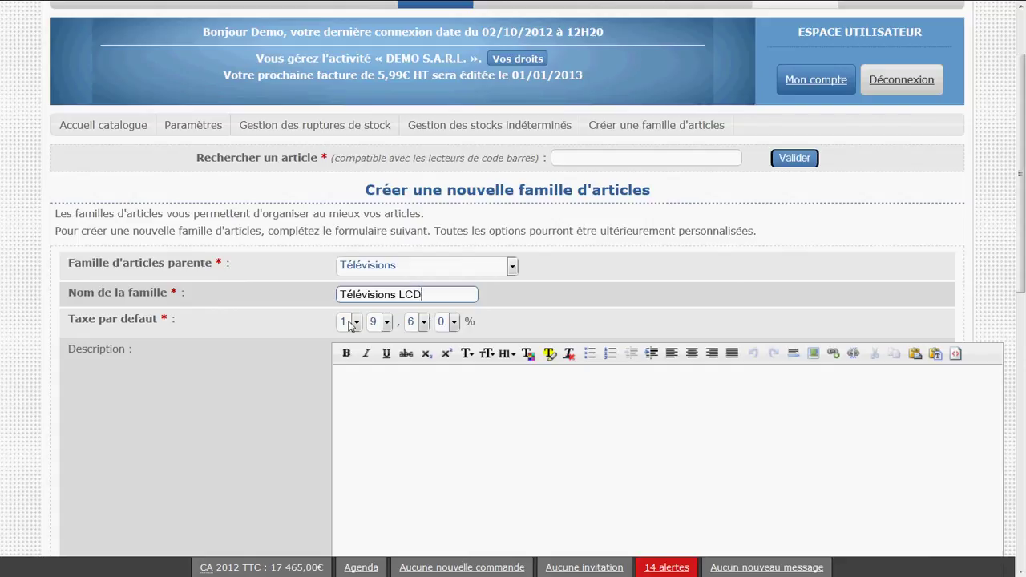
- Add a description and save the Télévisions LCD family with 19,6% tax
{"action": "left_click", "coordinate": [368, 381]}
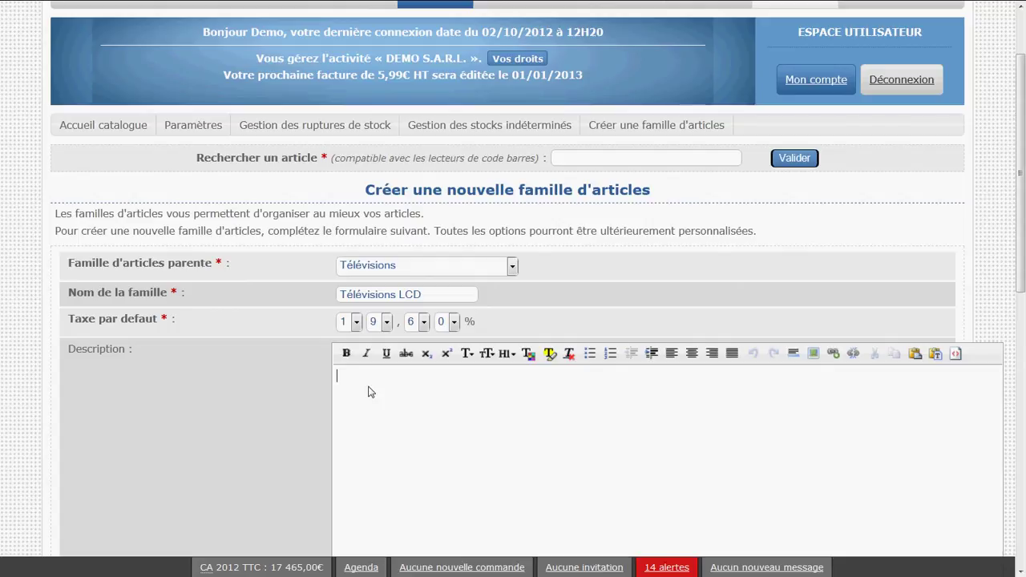
{"action": "type", "text": "Description de ma fmaamille d'articles ..."}
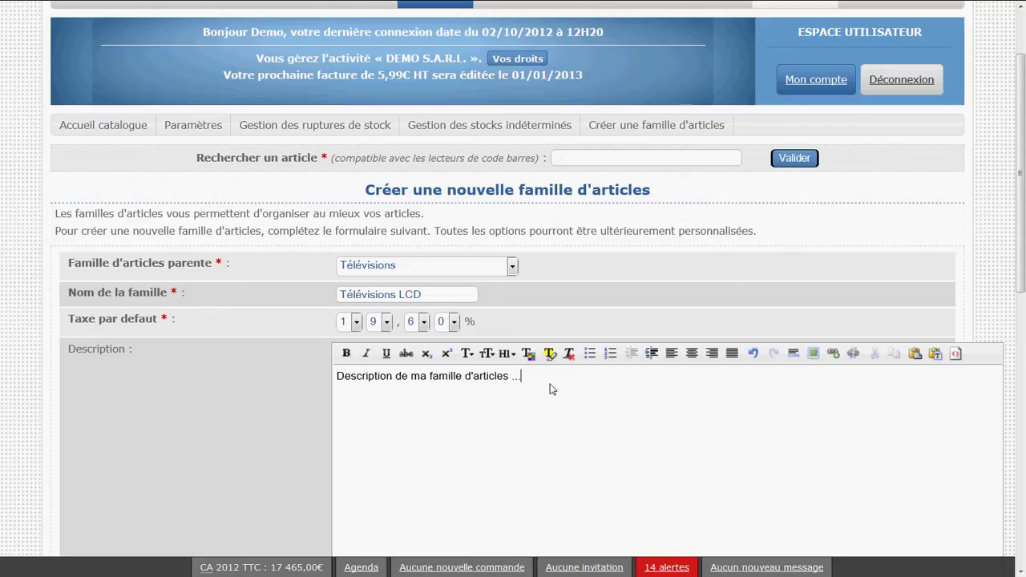
{"action": "left_click_drag", "start_coordinate": [550, 390], "coordinate": [254, 379]}
{"action": "left_click", "coordinate": [501, 420]}
{"action": "scroll", "coordinate": [565, 400], "scroll_direction": "down", "scroll_amount": 3}
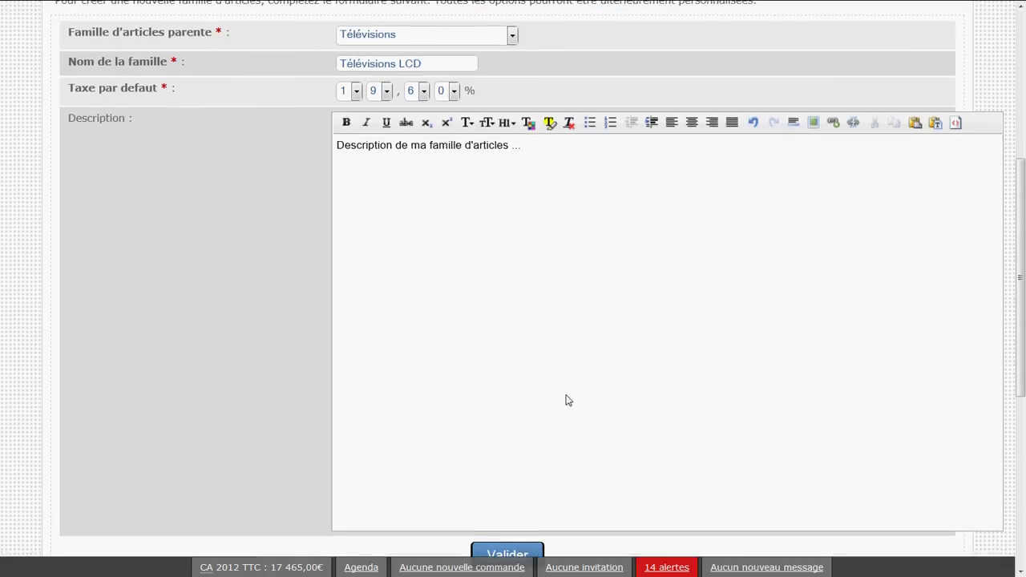
{"action": "scroll", "coordinate": [565, 400], "scroll_direction": "down", "scroll_amount": 2}
{"action": "scroll", "coordinate": [564, 414], "scroll_direction": "up", "scroll_amount": 2}
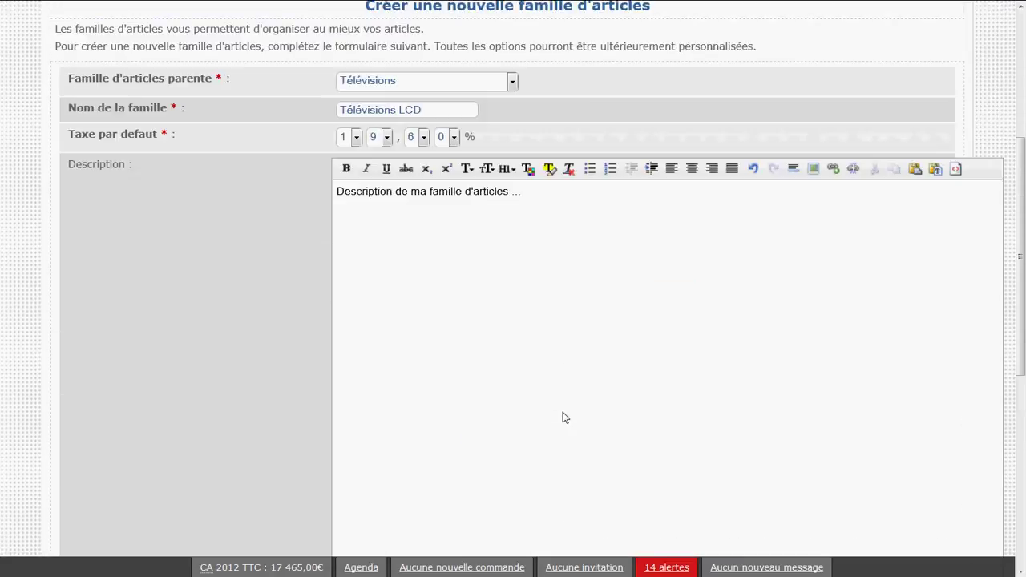
{"action": "scroll", "coordinate": [565, 416], "scroll_direction": "down", "scroll_amount": 3}
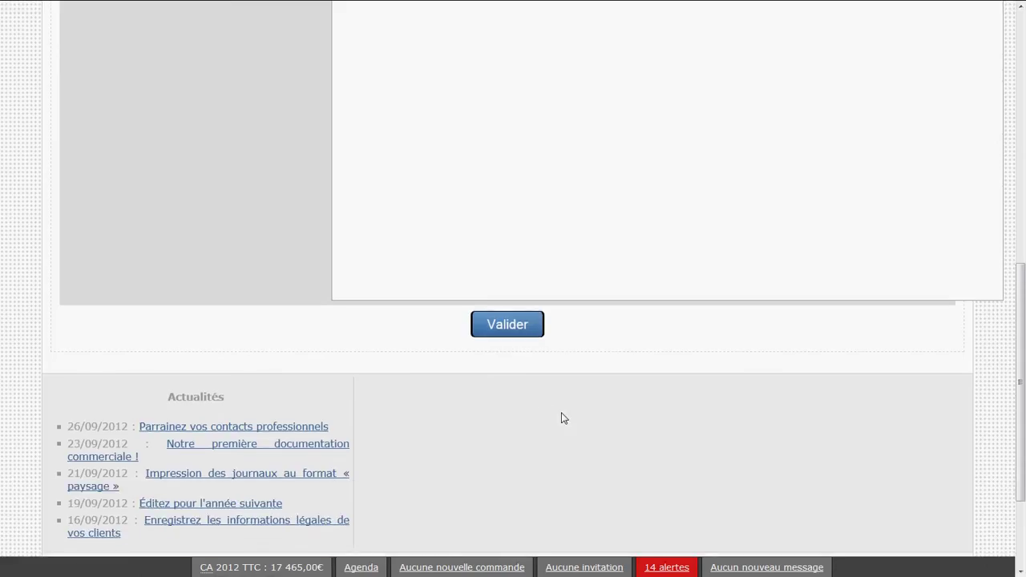
{"action": "left_click", "coordinate": [531, 329]}
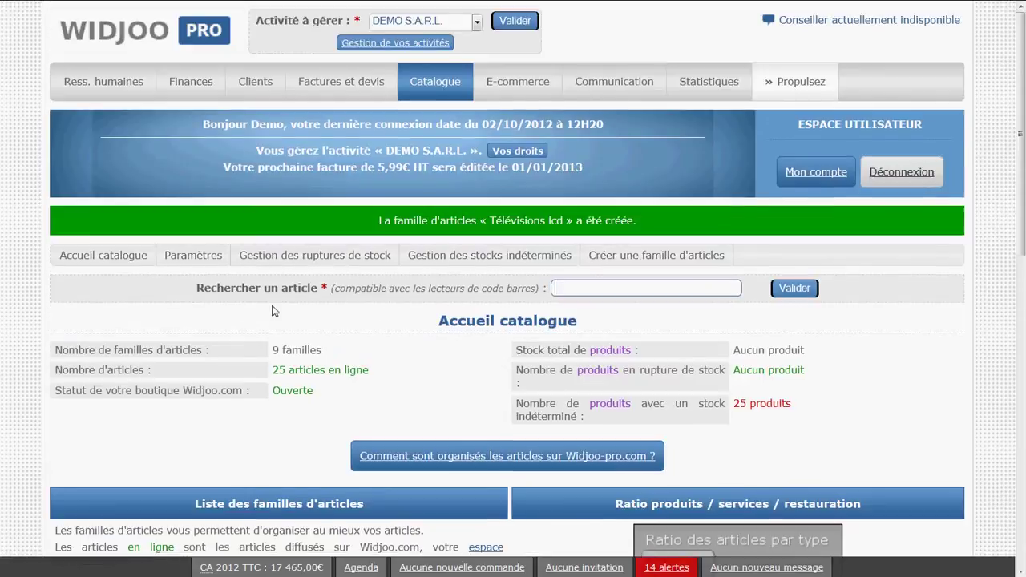
{"action": "scroll", "coordinate": [272, 311], "scroll_direction": "down", "scroll_amount": 5}
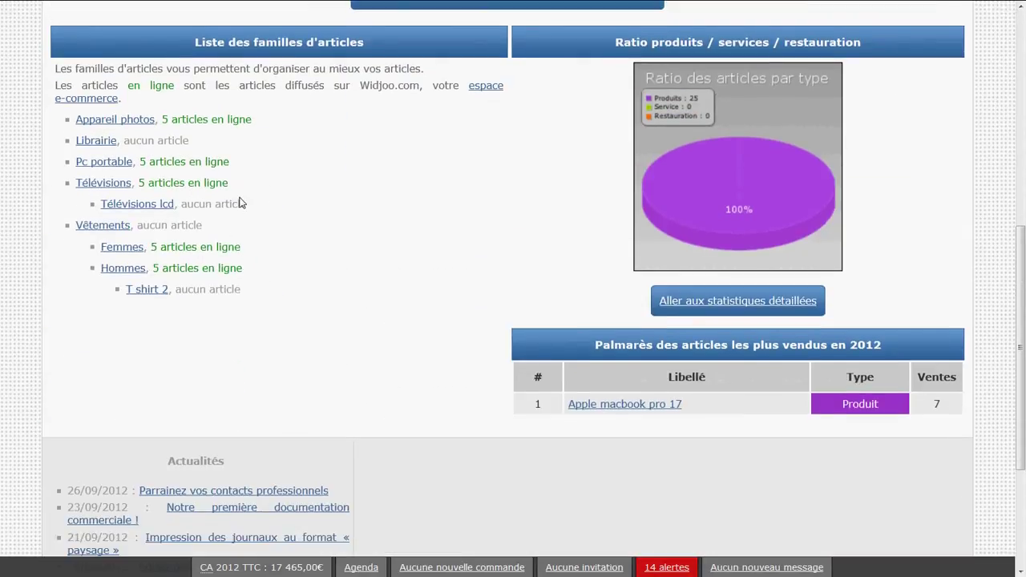
{"action": "left_click_drag", "start_coordinate": [240, 202], "coordinate": [69, 189]}
{"action": "left_click", "coordinate": [69, 189]}
{"action": "triple_click", "coordinate": [74, 186]}
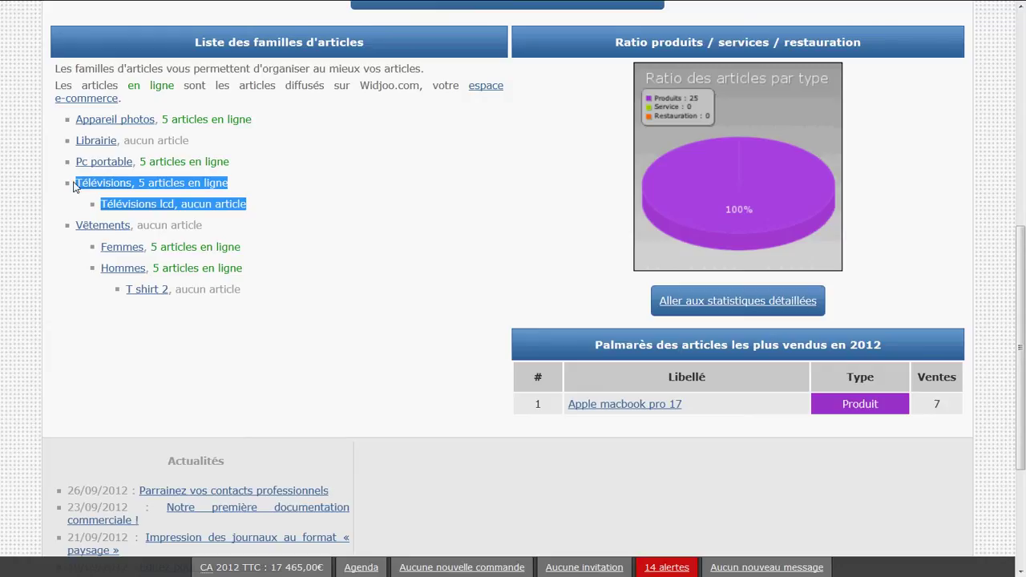
{"action": "left_click", "coordinate": [276, 184]}
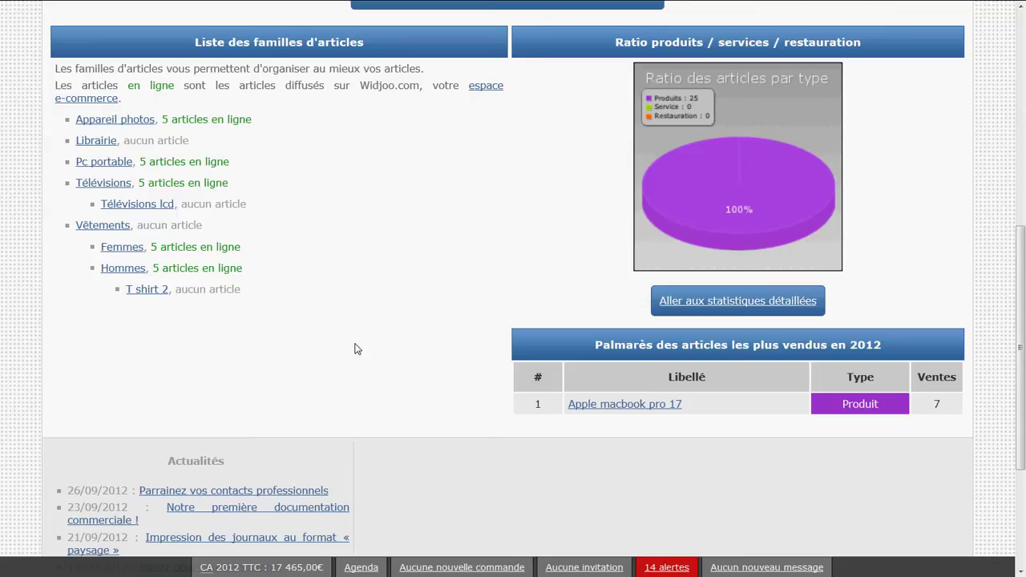
{"action": "scroll", "coordinate": [357, 349], "scroll_direction": "up", "scroll_amount": 4}
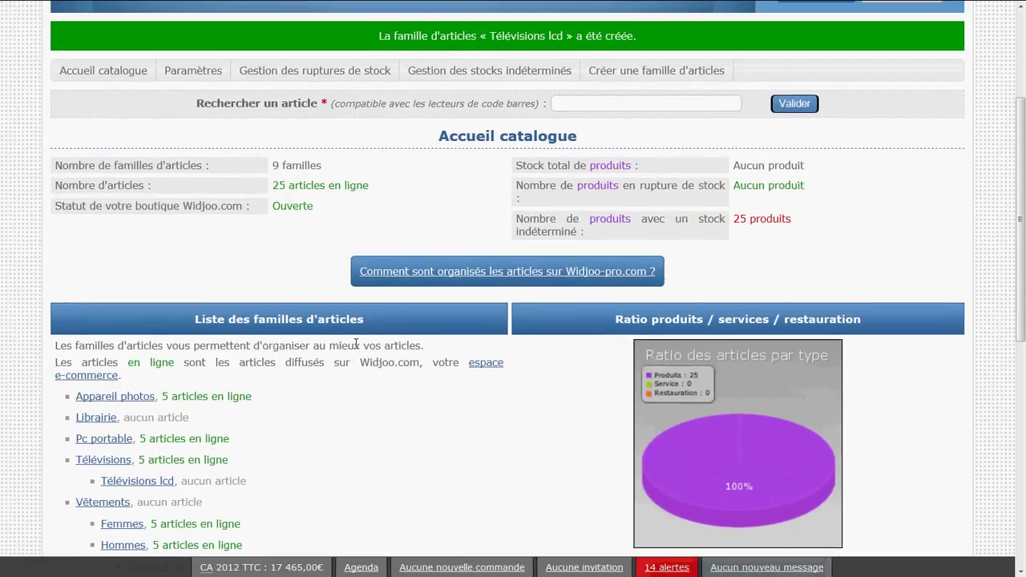
{"action": "scroll", "coordinate": [351, 359], "scroll_direction": "up", "scroll_amount": 3}
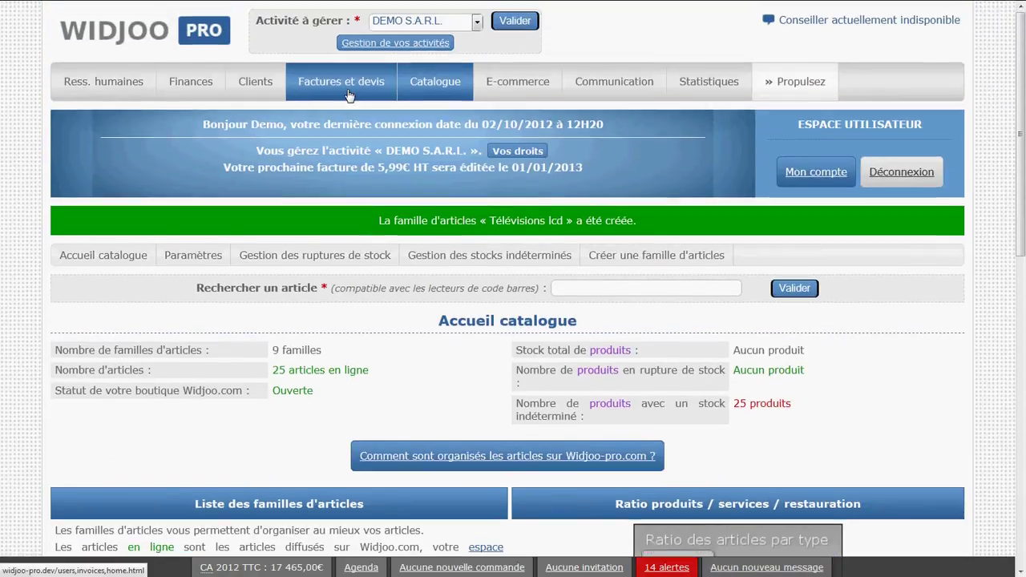
{"action": "left_click", "coordinate": [349, 95]}
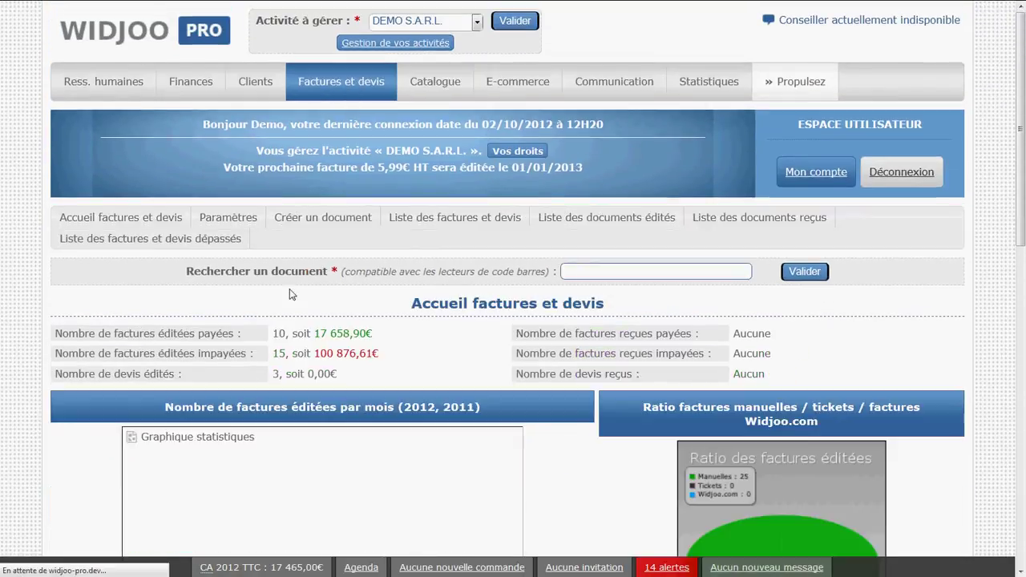
{"action": "left_click", "coordinate": [426, 218]}
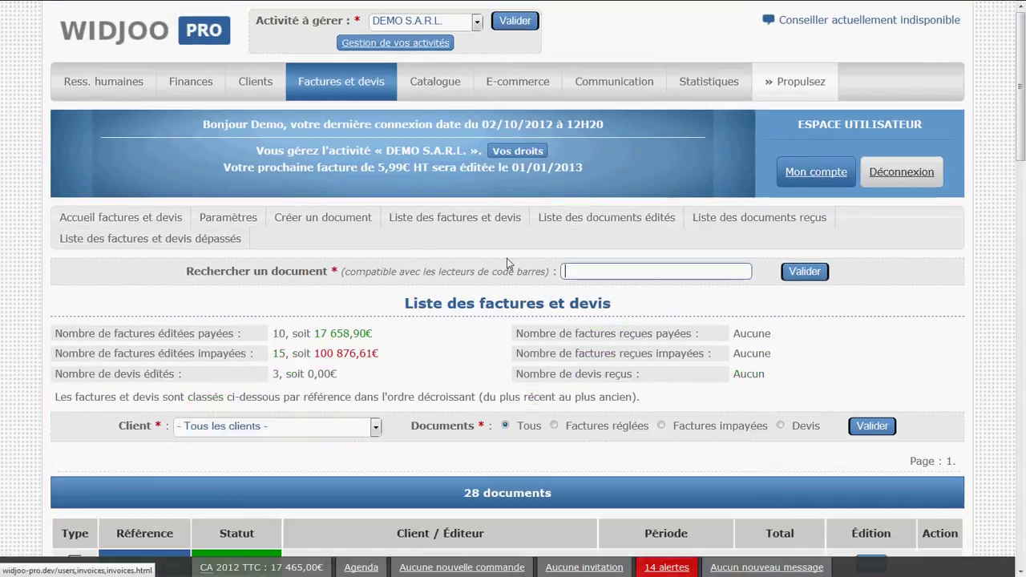
{"action": "scroll", "coordinate": [561, 289], "scroll_direction": "down", "scroll_amount": 1}
{"action": "scroll", "coordinate": [607, 313], "scroll_direction": "down", "scroll_amount": 5}
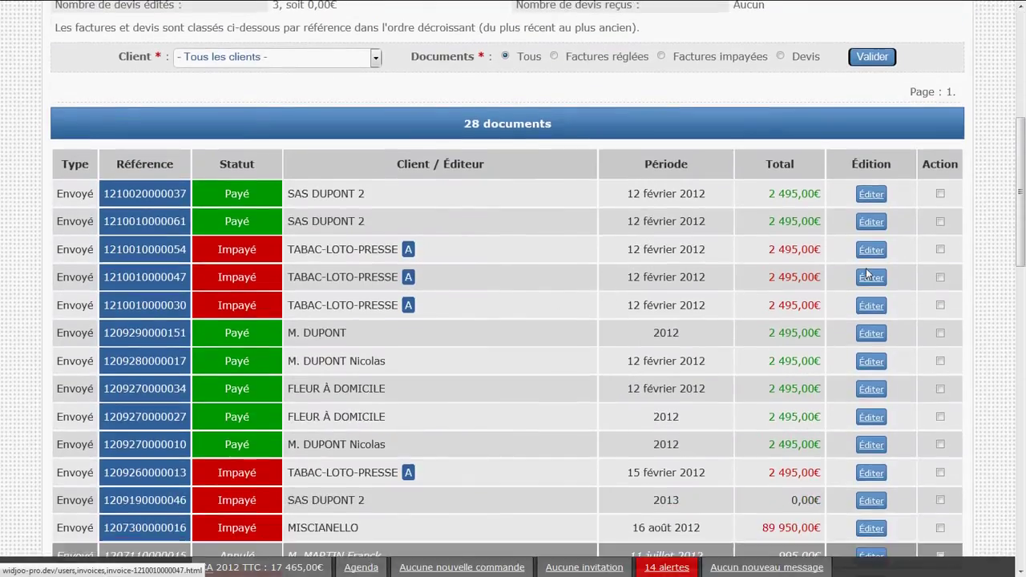
{"action": "left_click", "coordinate": [872, 251]}
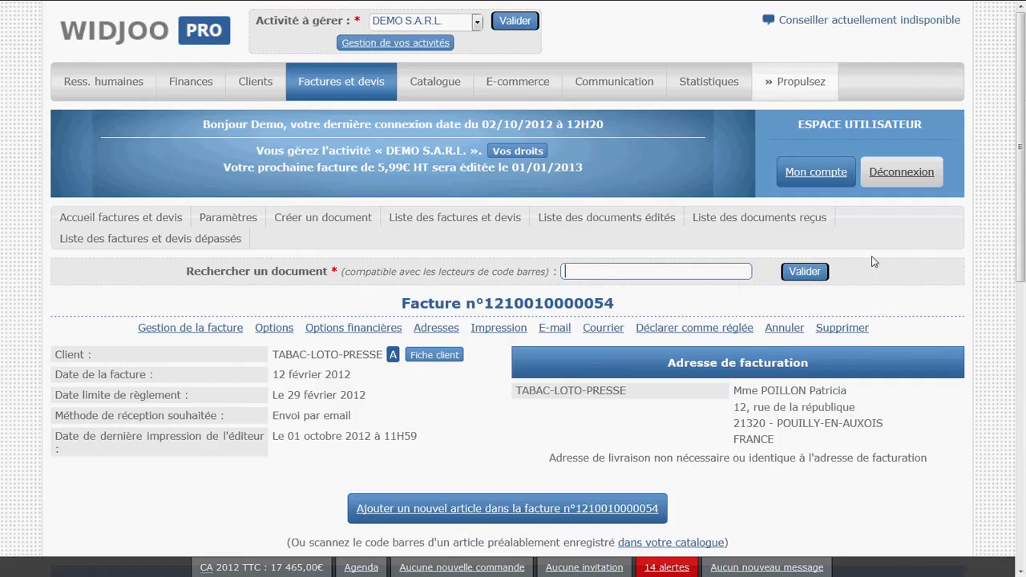
{"action": "left_click", "coordinate": [445, 507]}
- Set the article family to Télévisions lcd (19,6% tax), then to Librairie
{"action": "scroll", "coordinate": [449, 433], "scroll_direction": "down", "scroll_amount": 1}
{"action": "scroll", "coordinate": [449, 426], "scroll_direction": "down", "scroll_amount": 5}
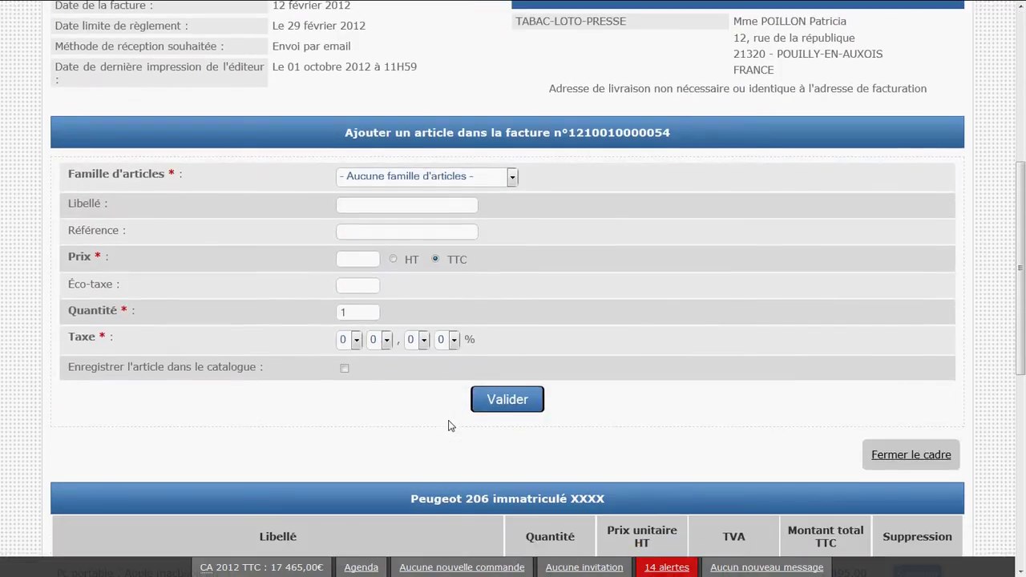
{"action": "left_click", "coordinate": [411, 178]}
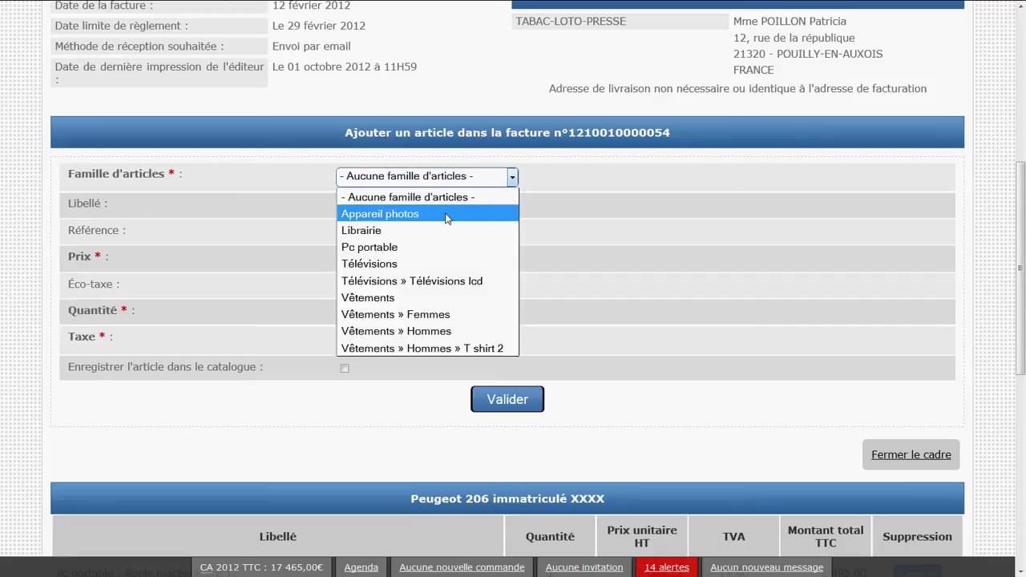
{"action": "left_click", "coordinate": [465, 281]}
{"action": "left_click_drag", "start_coordinate": [488, 344], "coordinate": [337, 356]}
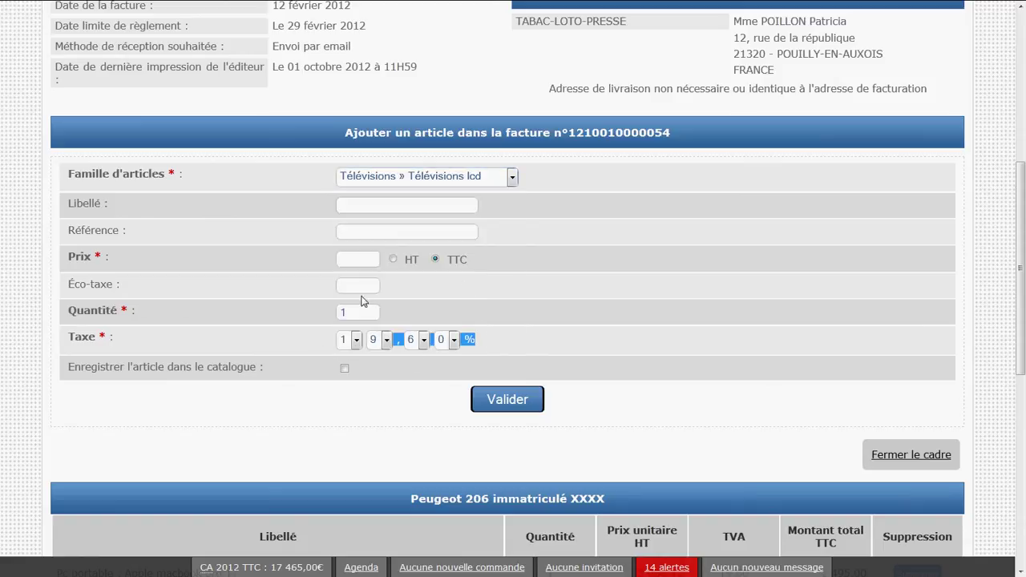
{"action": "left_click", "coordinate": [405, 177]}
{"action": "left_click", "coordinate": [415, 230]}
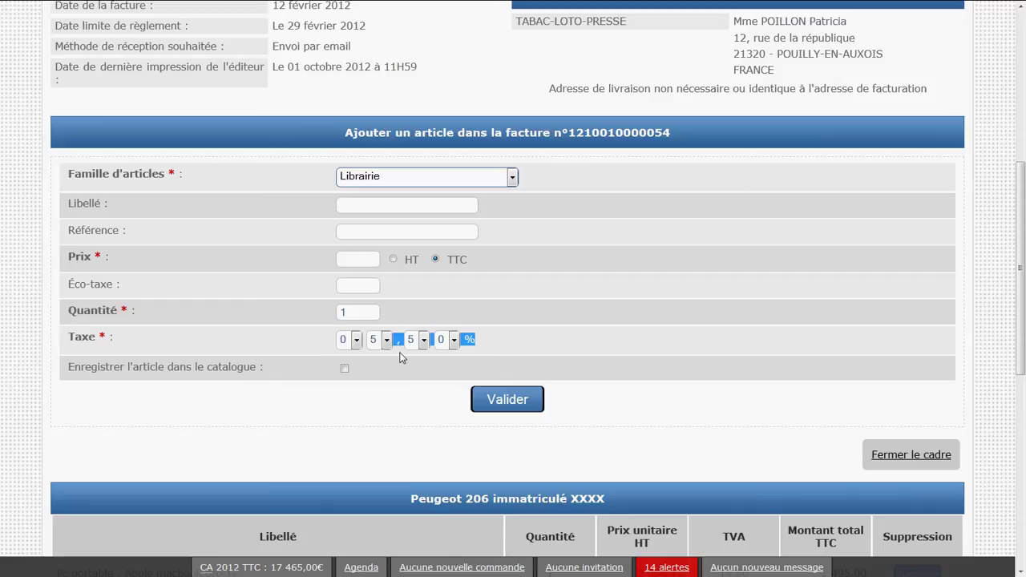
{"action": "left_click", "coordinate": [481, 343]}
{"action": "scroll", "coordinate": [474, 348], "scroll_direction": "up", "scroll_amount": 5}
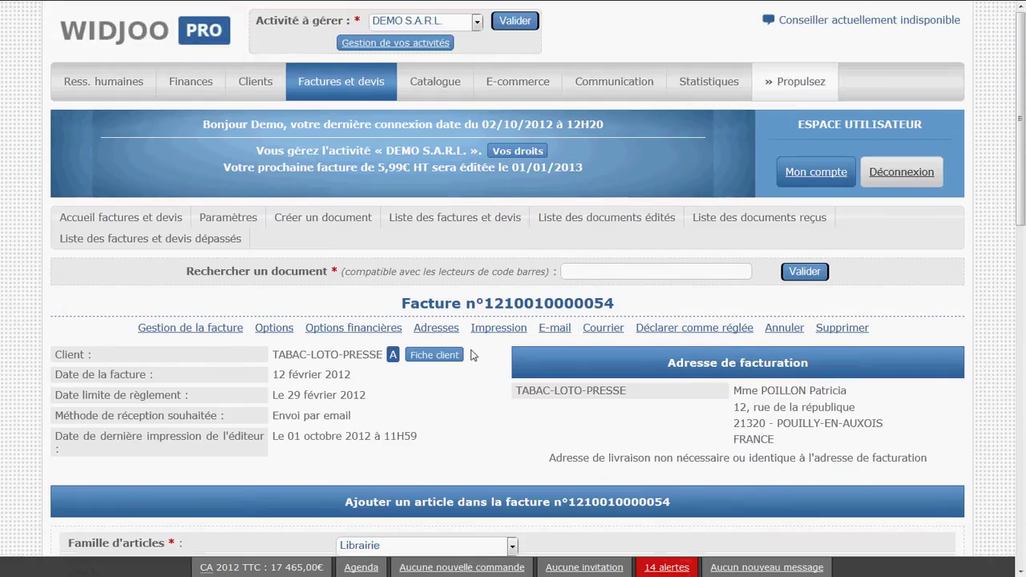
- From the catalogue home, open the empty Télévisions lcd family page
{"action": "left_click", "coordinate": [436, 82]}
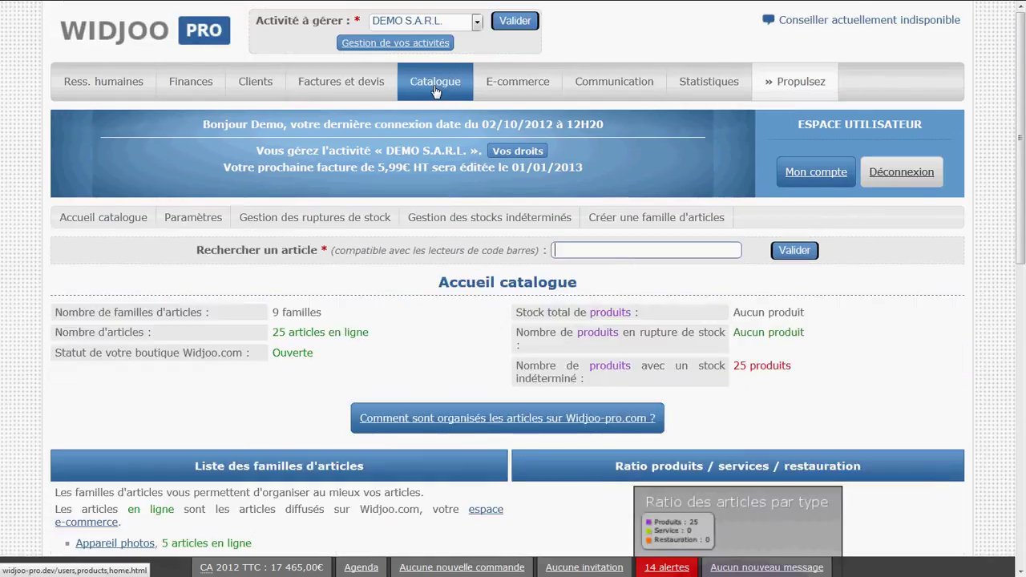
{"action": "scroll", "coordinate": [371, 232], "scroll_direction": "down", "scroll_amount": 5}
{"action": "scroll", "coordinate": [371, 233], "scroll_direction": "up", "scroll_amount": 1}
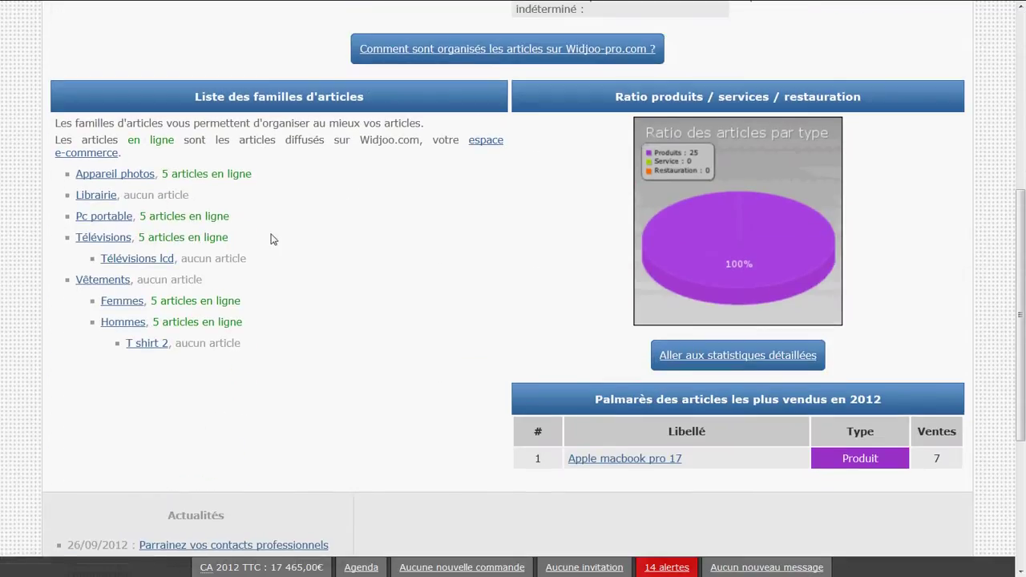
{"action": "left_click", "coordinate": [159, 260]}
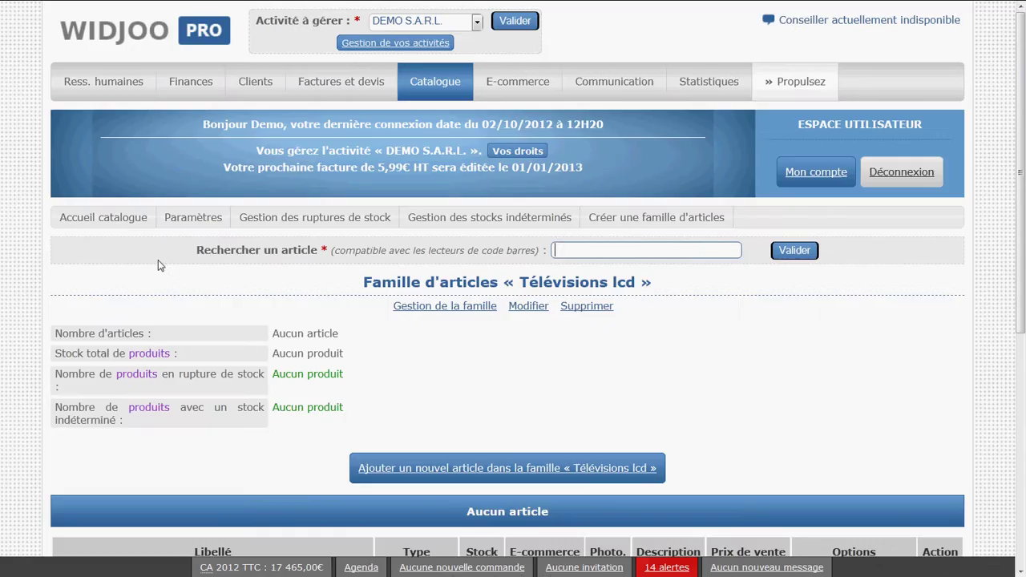
{"action": "scroll", "coordinate": [458, 324], "scroll_direction": "down", "scroll_amount": 2}
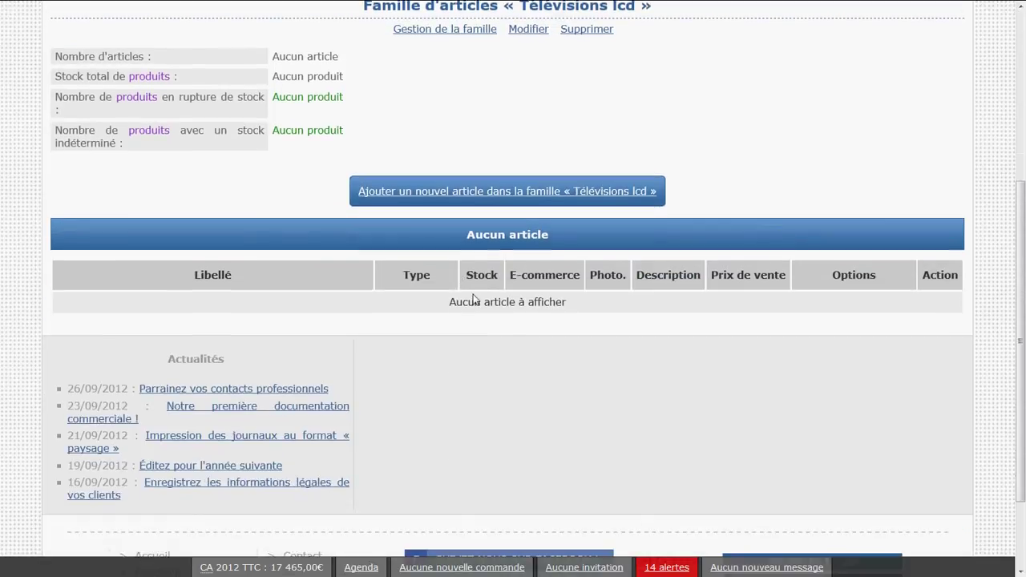
{"action": "left_click", "coordinate": [531, 191]}
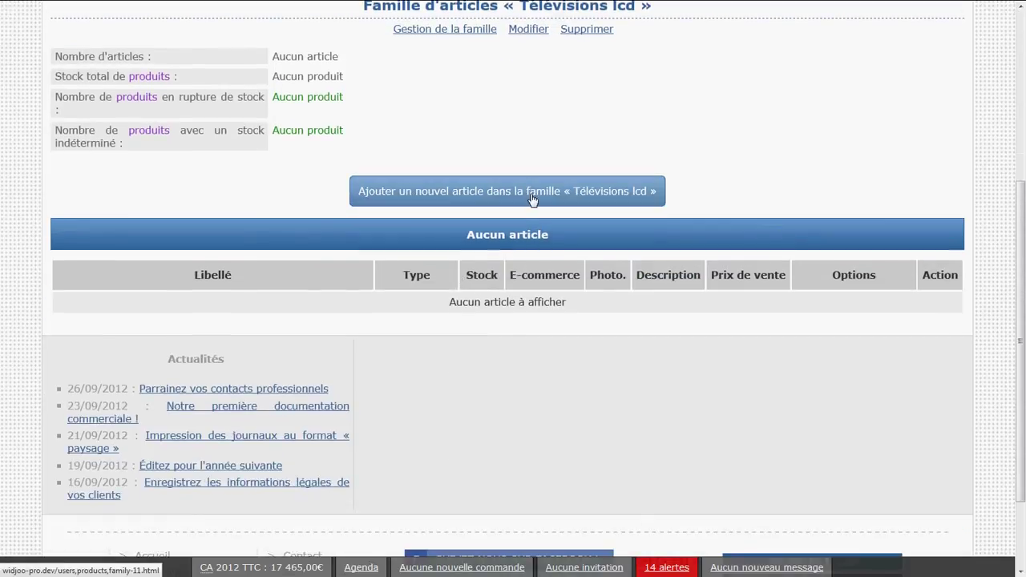
{"action": "scroll", "coordinate": [497, 287], "scroll_direction": "down", "scroll_amount": 6}
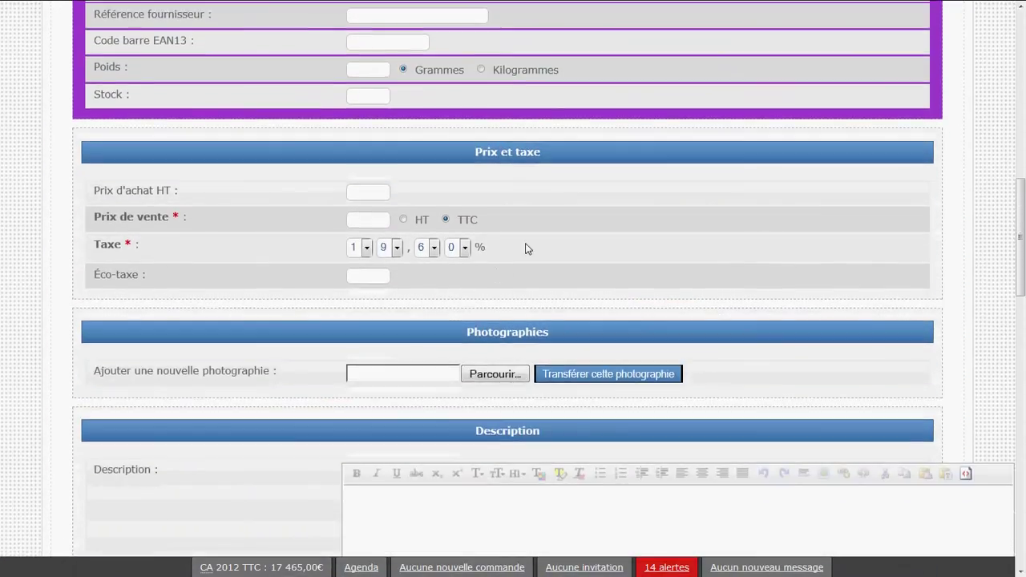
{"action": "left_click_drag", "start_coordinate": [526, 249], "coordinate": [275, 247]}
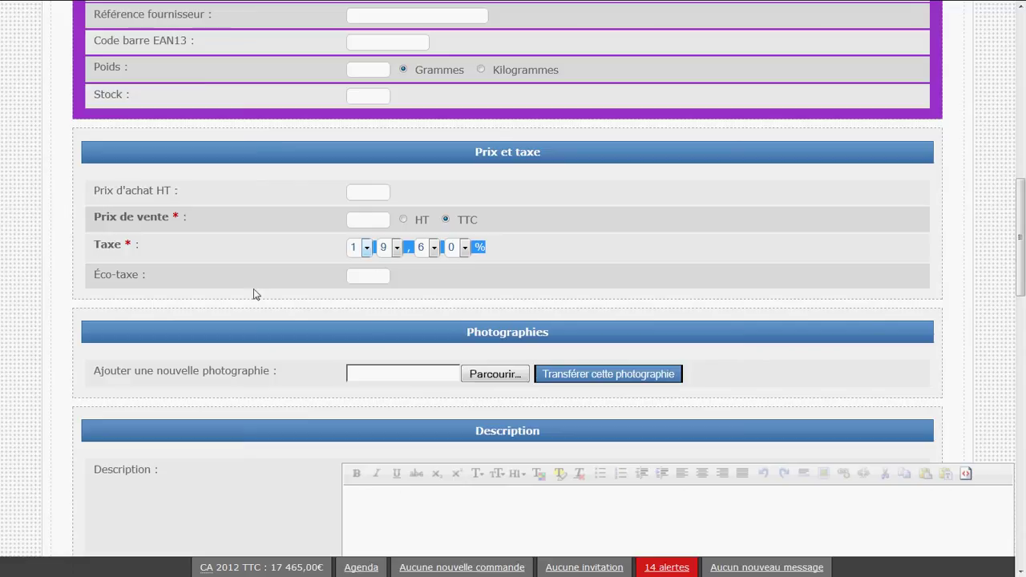
{"action": "left_click", "coordinate": [101, 247]}
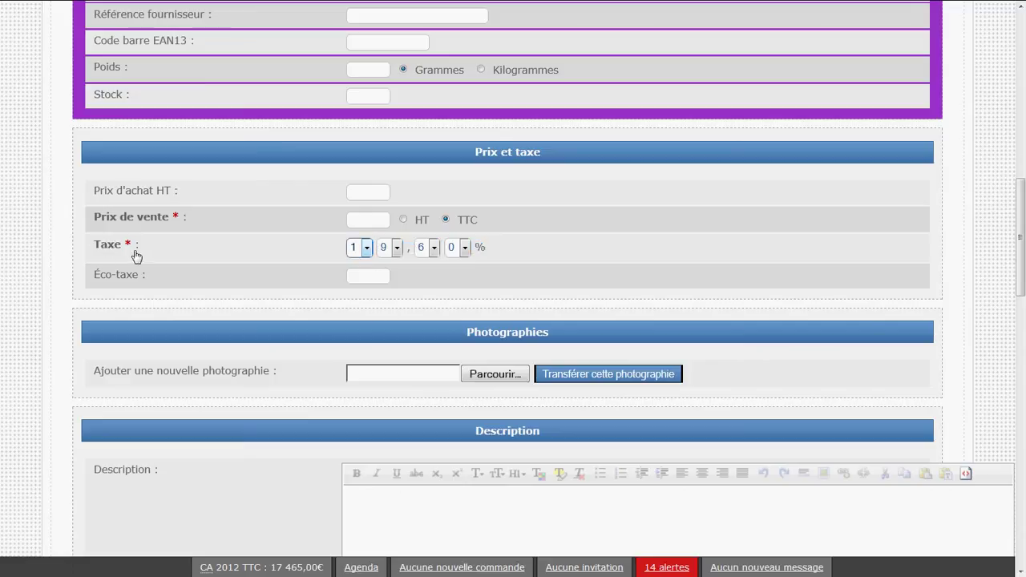
{"action": "scroll", "coordinate": [487, 353], "scroll_direction": "up", "scroll_amount": 8}
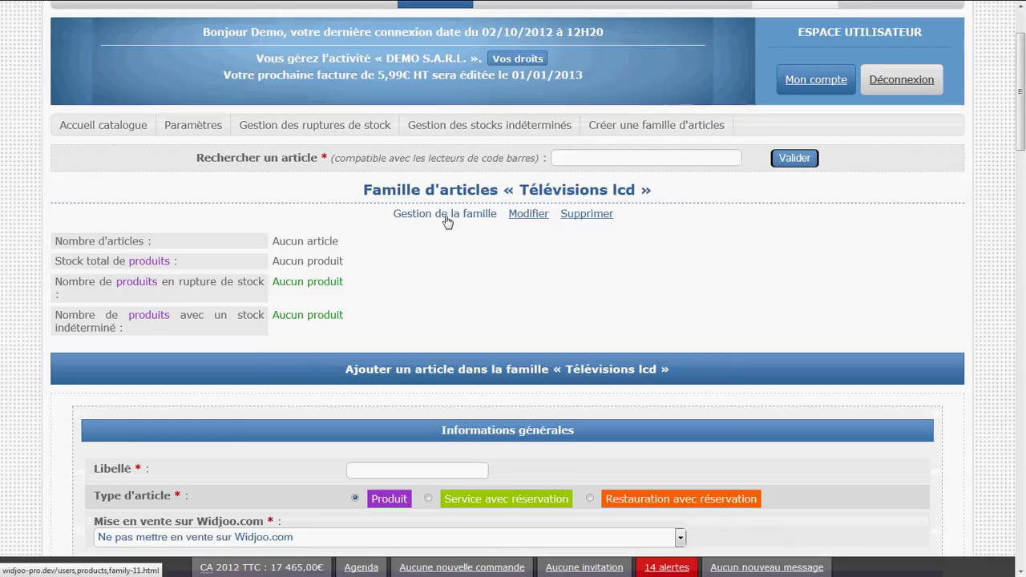
{"action": "left_click", "coordinate": [447, 221]}
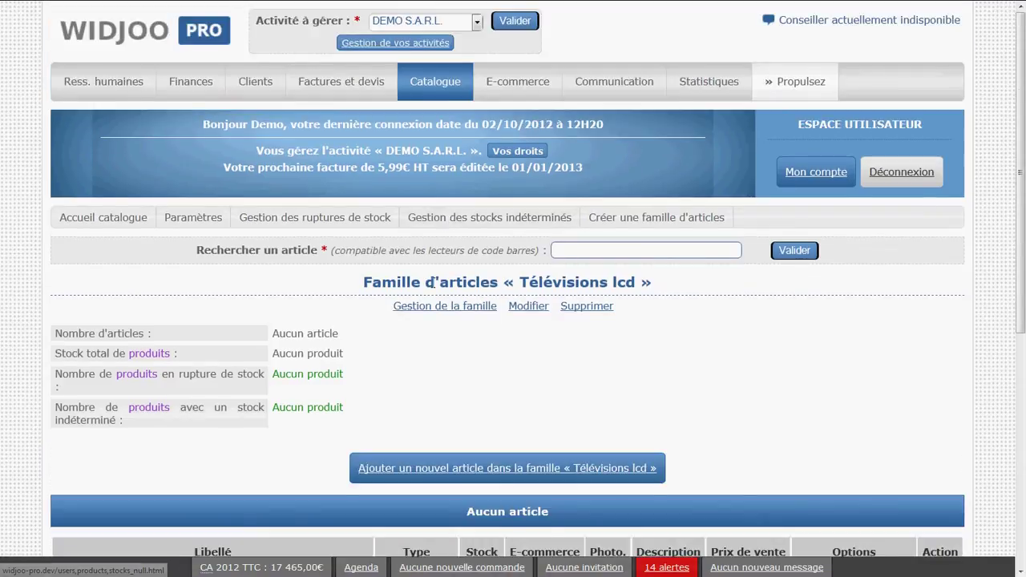
{"action": "scroll", "coordinate": [431, 287], "scroll_direction": "down", "scroll_amount": 4}
{"action": "scroll", "coordinate": [431, 288], "scroll_direction": "up", "scroll_amount": 5}
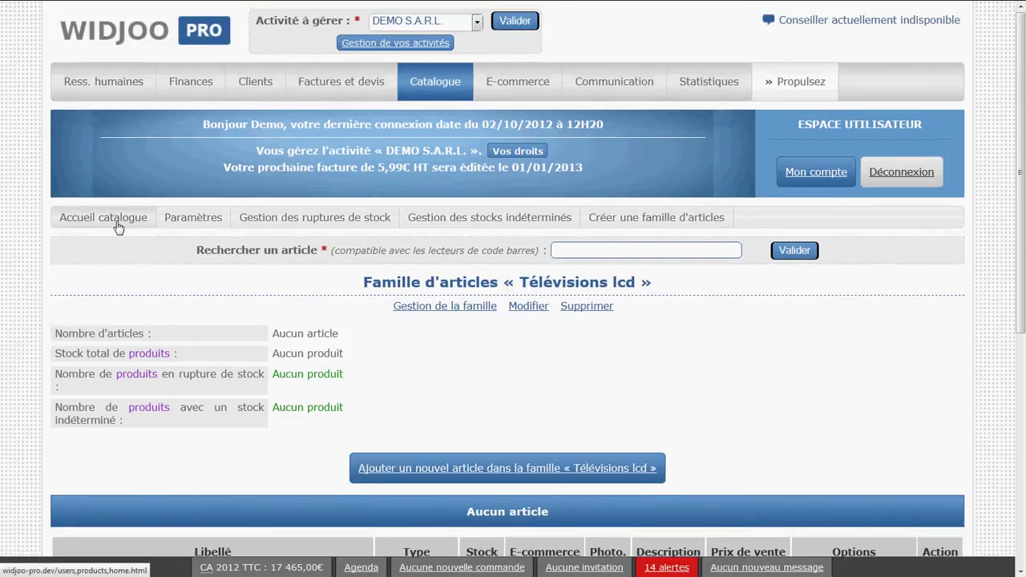
- Return to the catalogue home and open the empty Librairie family page
{"action": "left_click", "coordinate": [118, 227]}
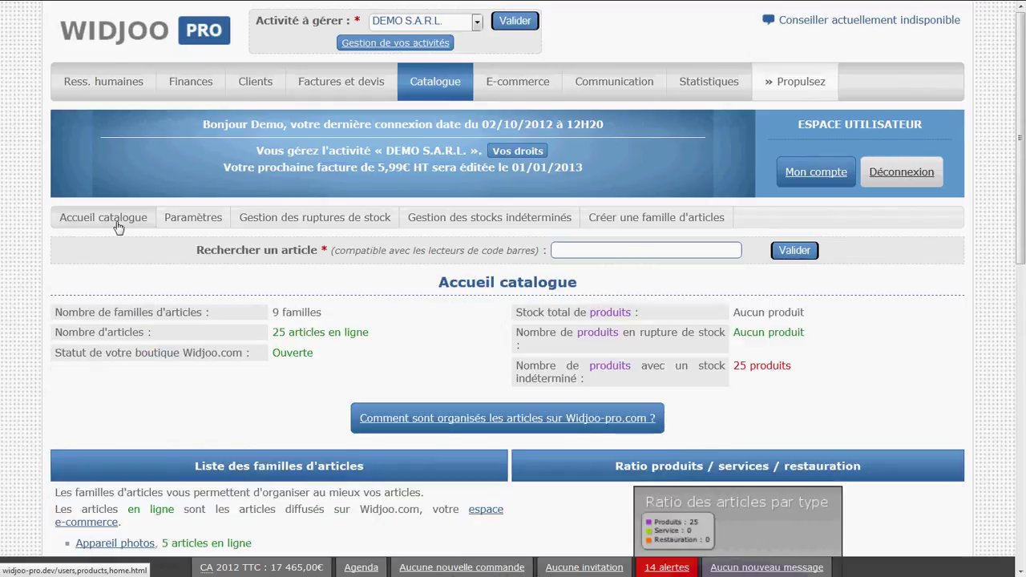
{"action": "scroll", "coordinate": [186, 272], "scroll_direction": "down", "scroll_amount": 2}
{"action": "scroll", "coordinate": [186, 271], "scroll_direction": "down", "scroll_amount": 4}
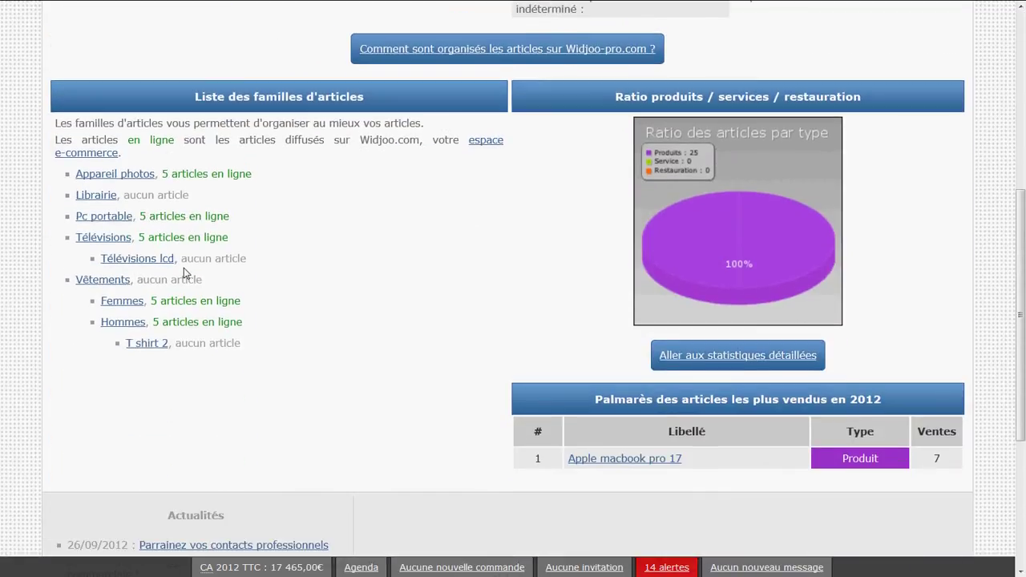
{"action": "left_click", "coordinate": [113, 200]}
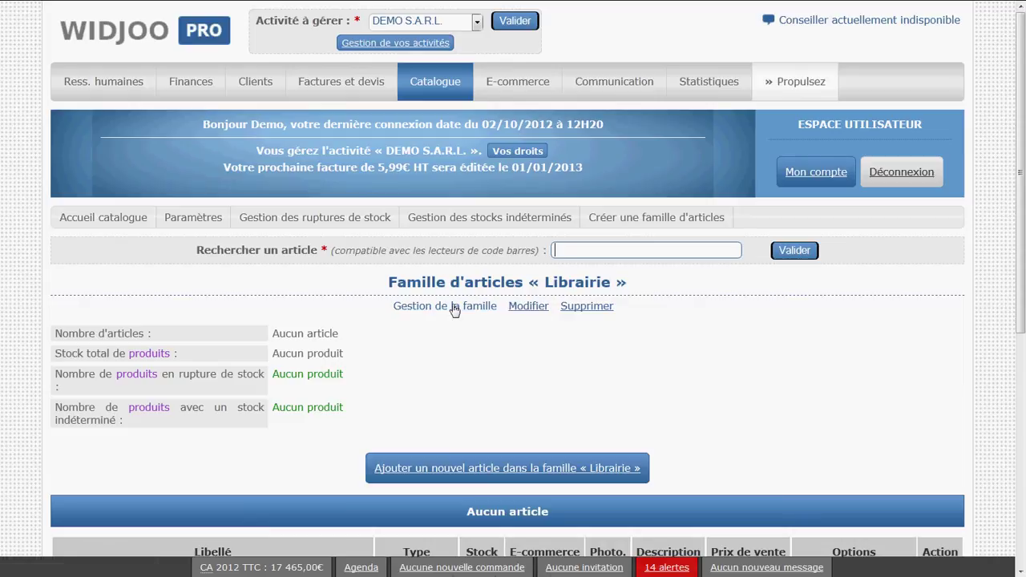
- Rename the Librairie family to Librairie 2
{"action": "left_click", "coordinate": [524, 312]}
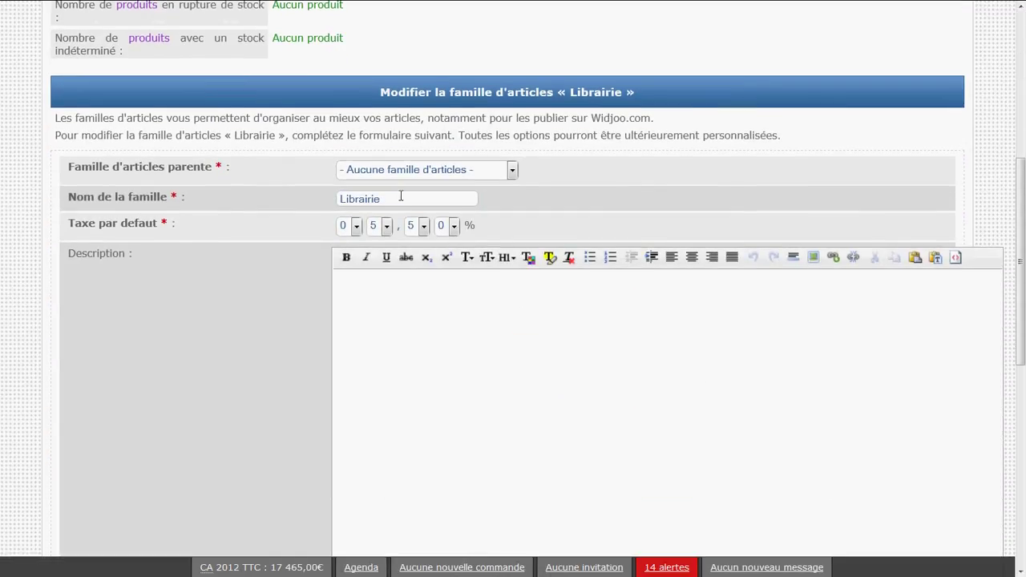
{"action": "left_click", "coordinate": [401, 198]}
{"action": "type", "text": "1"}
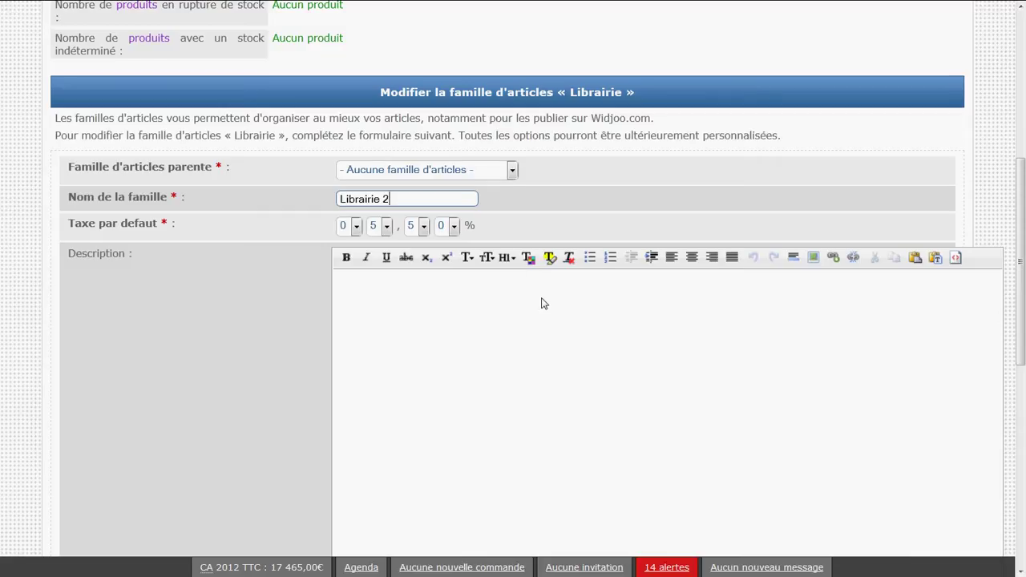
{"action": "scroll", "coordinate": [543, 302], "scroll_direction": "down", "scroll_amount": 7}
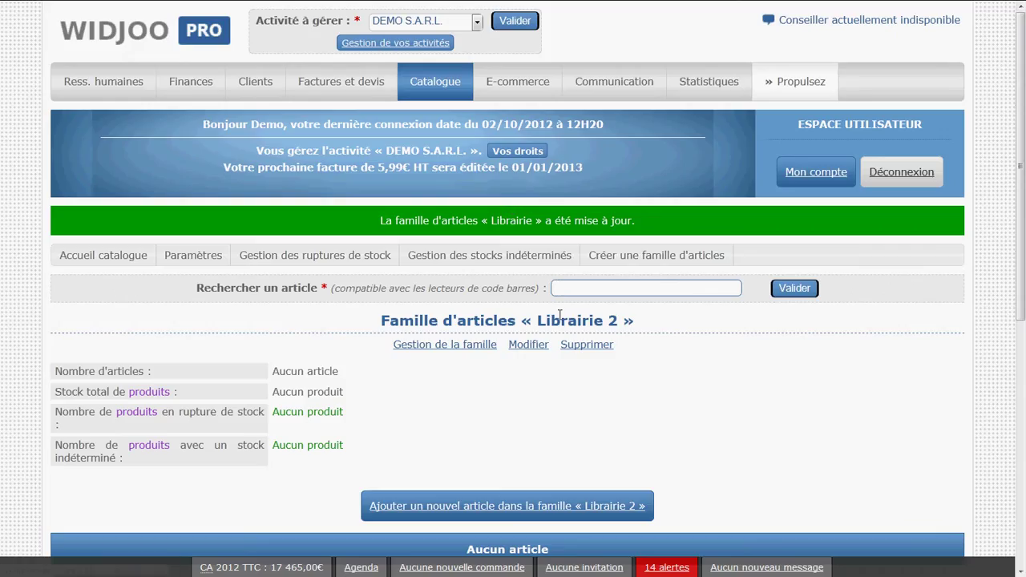
{"action": "left_click_drag", "start_coordinate": [617, 315], "coordinate": [538, 321]}
{"action": "left_click", "coordinate": [542, 328]}
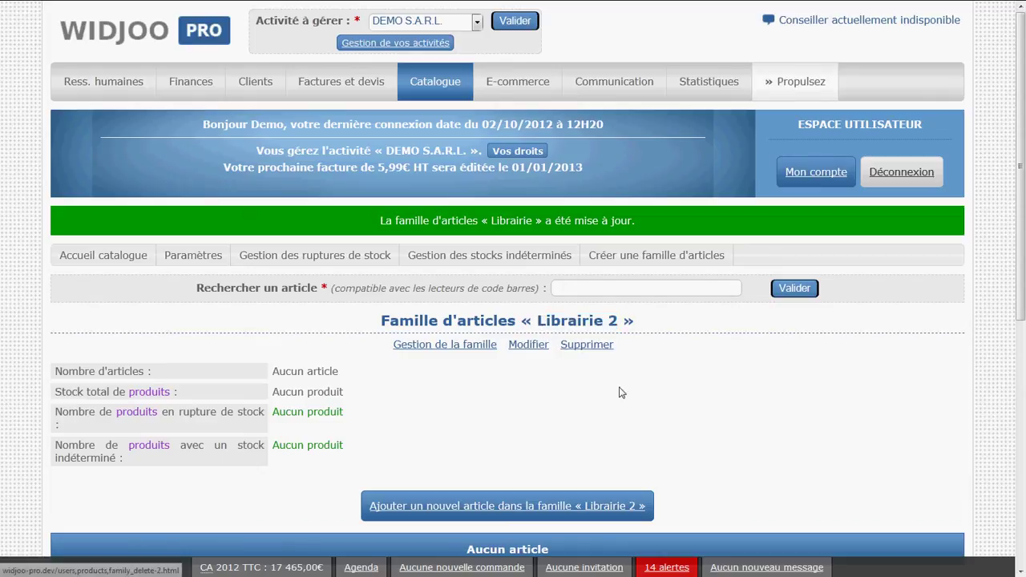
- Delete the Librairie 2 family and check the remaining family list
{"action": "left_click", "coordinate": [598, 346]}
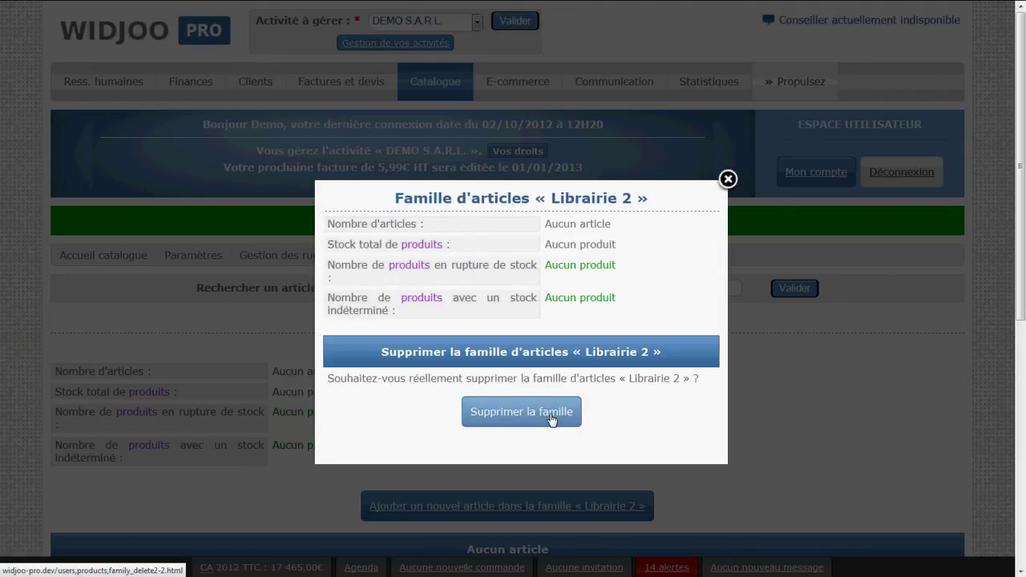
{"action": "left_click", "coordinate": [551, 419]}
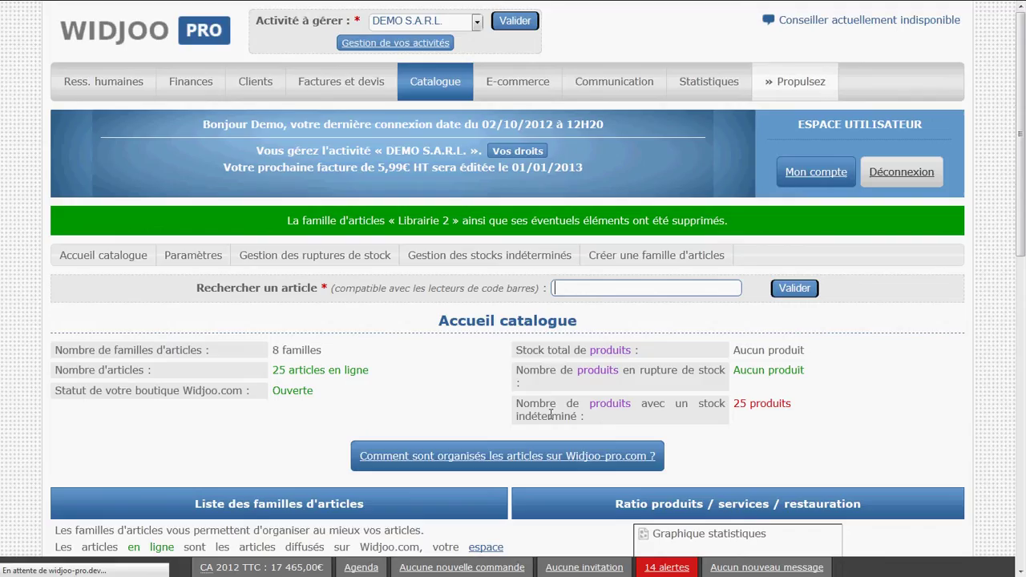
{"action": "scroll", "coordinate": [421, 369], "scroll_direction": "down", "scroll_amount": 5}
{"action": "scroll", "coordinate": [421, 369], "scroll_direction": "down", "scroll_amount": 2}
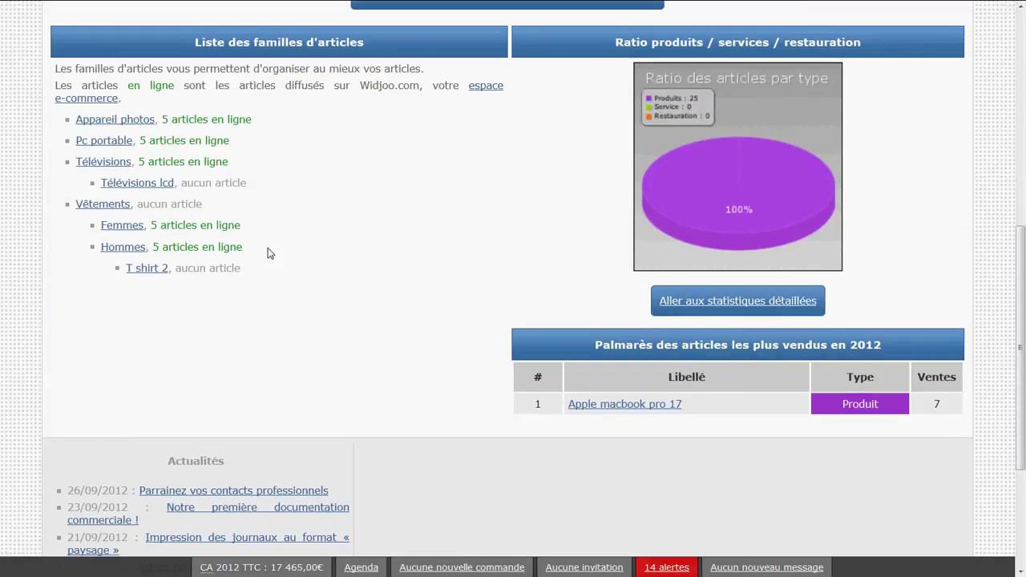
{"action": "left_click_drag", "start_coordinate": [66, 122], "coordinate": [270, 268]}
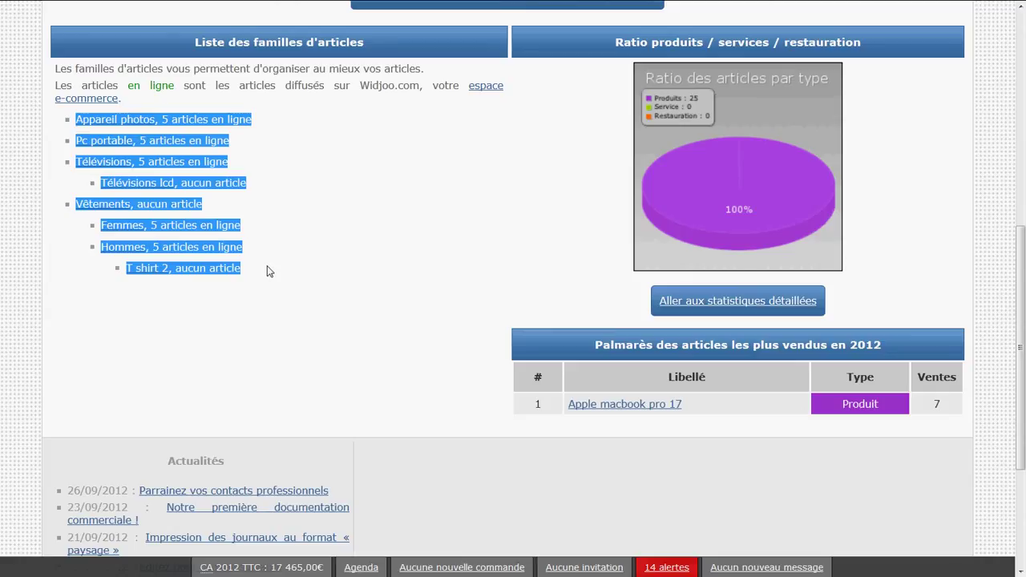
{"action": "left_click", "coordinate": [271, 272]}
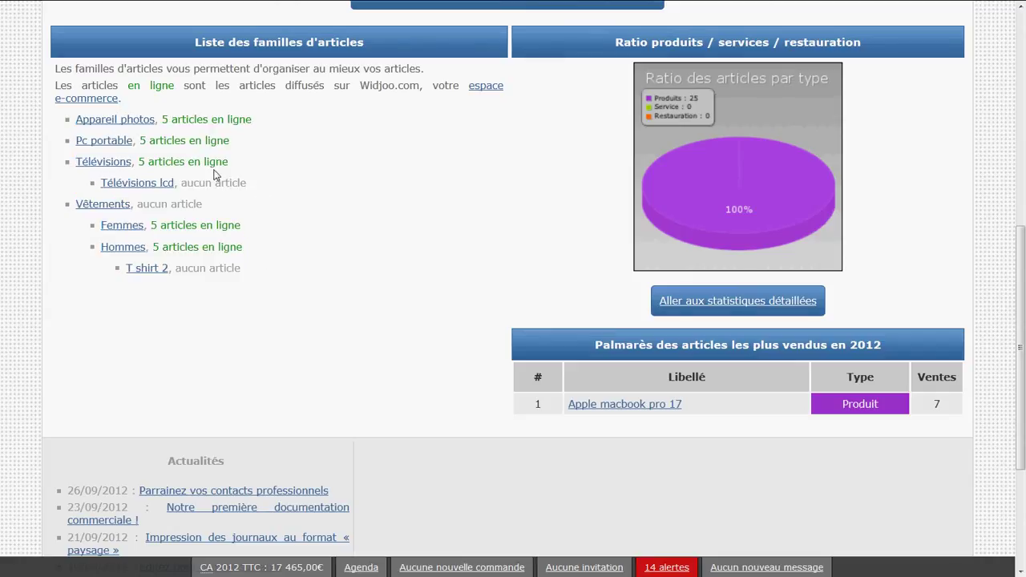
- Review the Télévisions entries and open the Télévisions family page
{"action": "left_click_drag", "start_coordinate": [186, 182], "coordinate": [103, 183]}
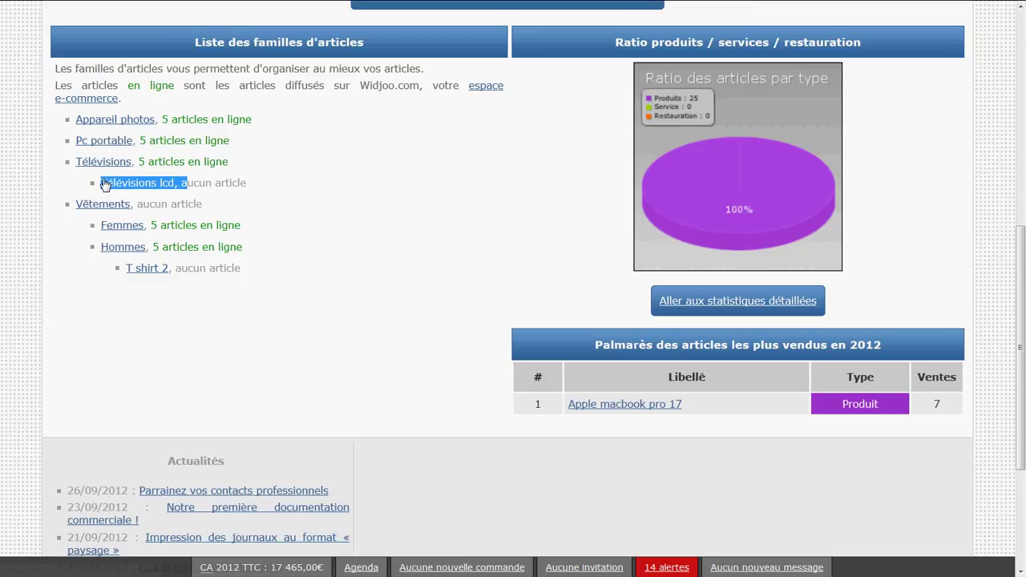
{"action": "left_click", "coordinate": [253, 176]}
{"action": "left_click_drag", "start_coordinate": [244, 164], "coordinate": [138, 163]}
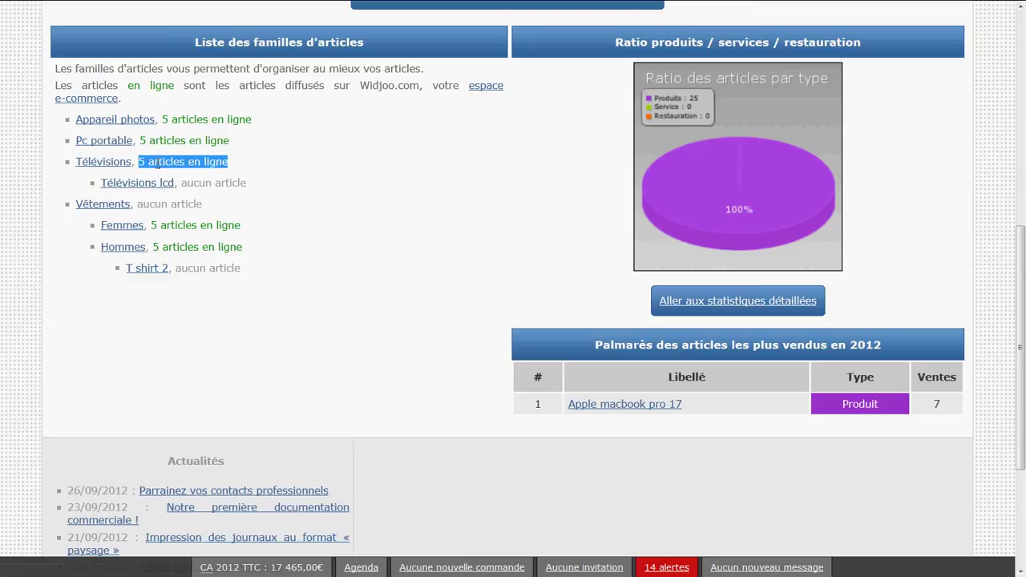
{"action": "left_click", "coordinate": [241, 122]}
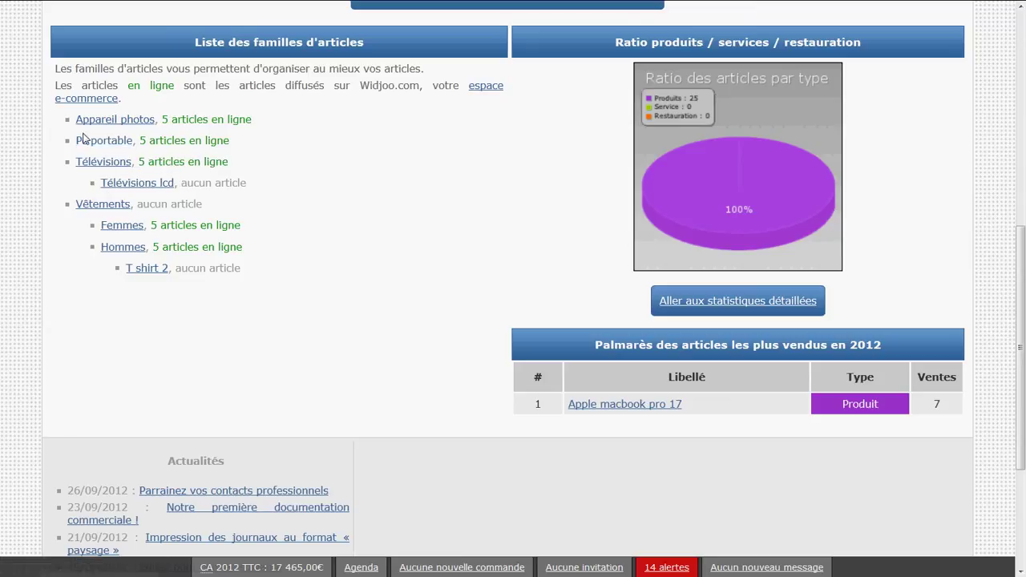
{"action": "left_click", "coordinate": [103, 162]}
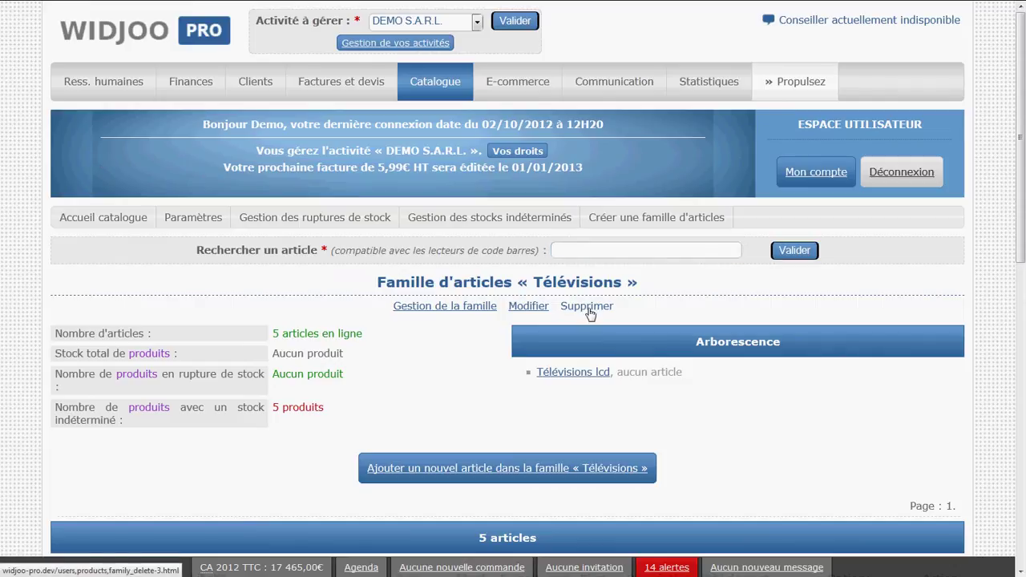
- Delete Télévisions, moving its 5 articles and Télévisions lcd subfamily into Appareil photos
{"action": "left_click", "coordinate": [589, 307]}
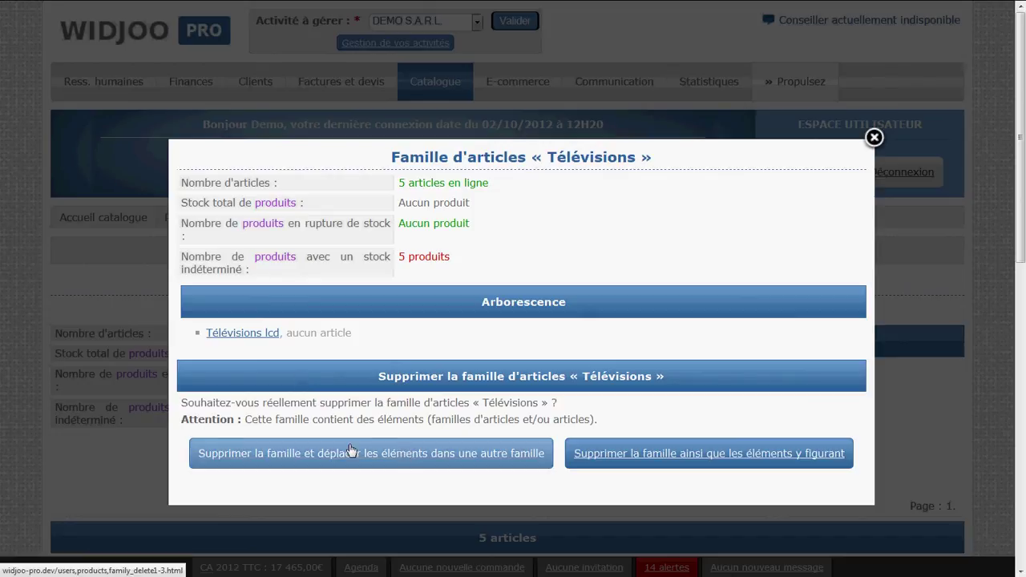
{"action": "left_click_drag", "start_coordinate": [380, 331], "coordinate": [178, 329]}
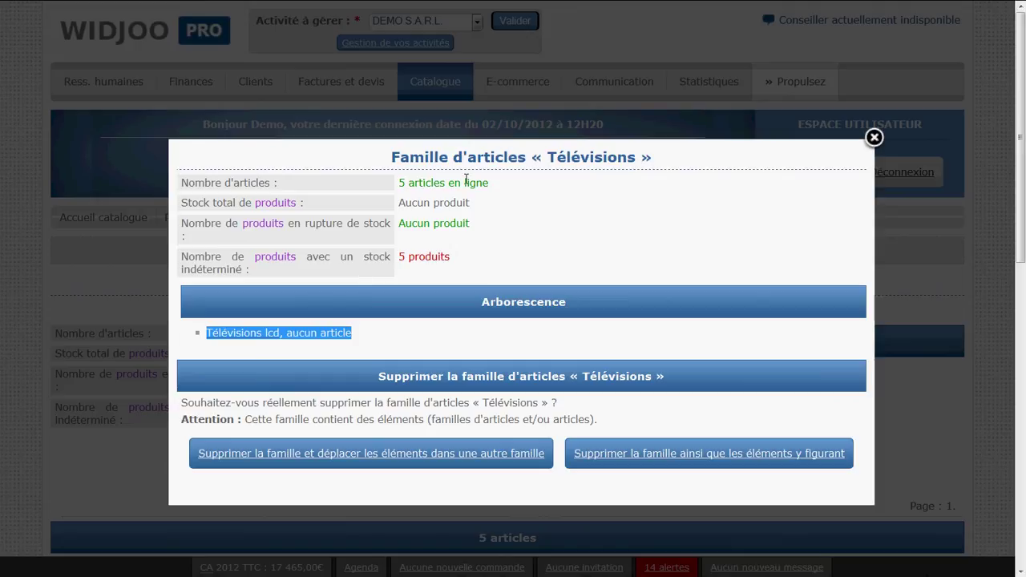
{"action": "left_click", "coordinate": [490, 182]}
{"action": "left_click_drag", "start_coordinate": [490, 185], "coordinate": [346, 182]}
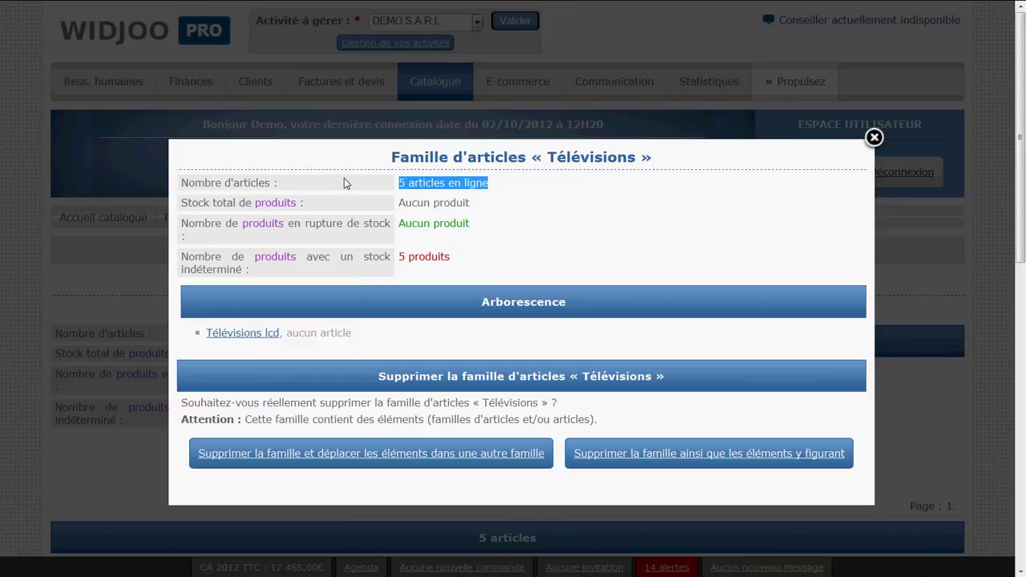
{"action": "left_click", "coordinate": [345, 183]}
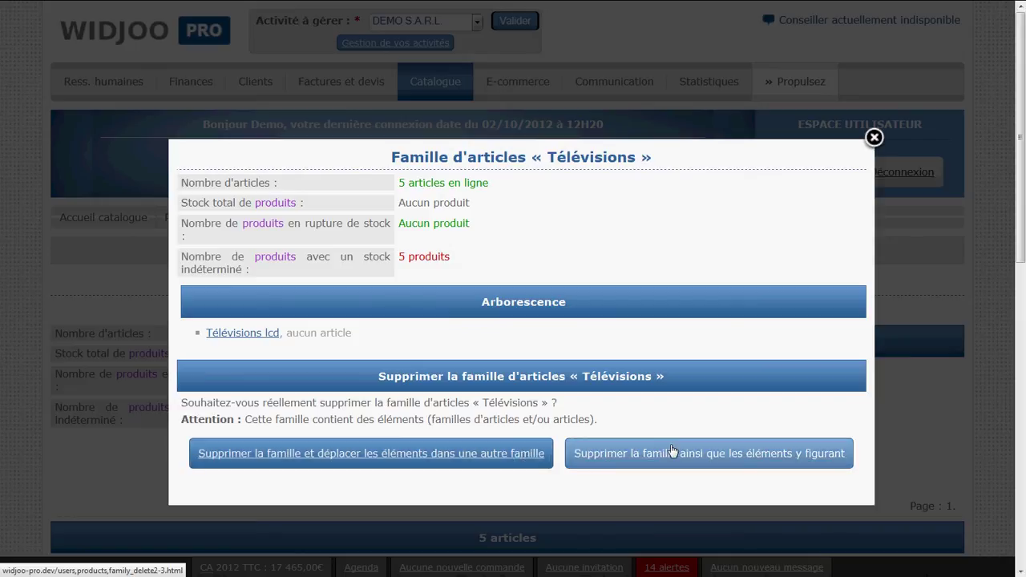
{"action": "left_click", "coordinate": [476, 453]}
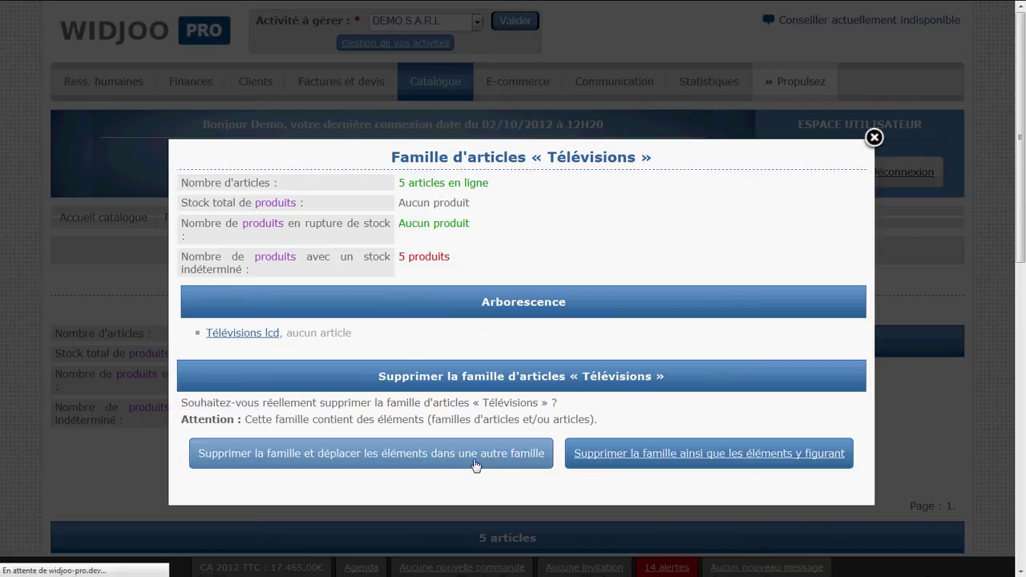
{"action": "scroll", "coordinate": [429, 395], "scroll_direction": "down", "scroll_amount": 3}
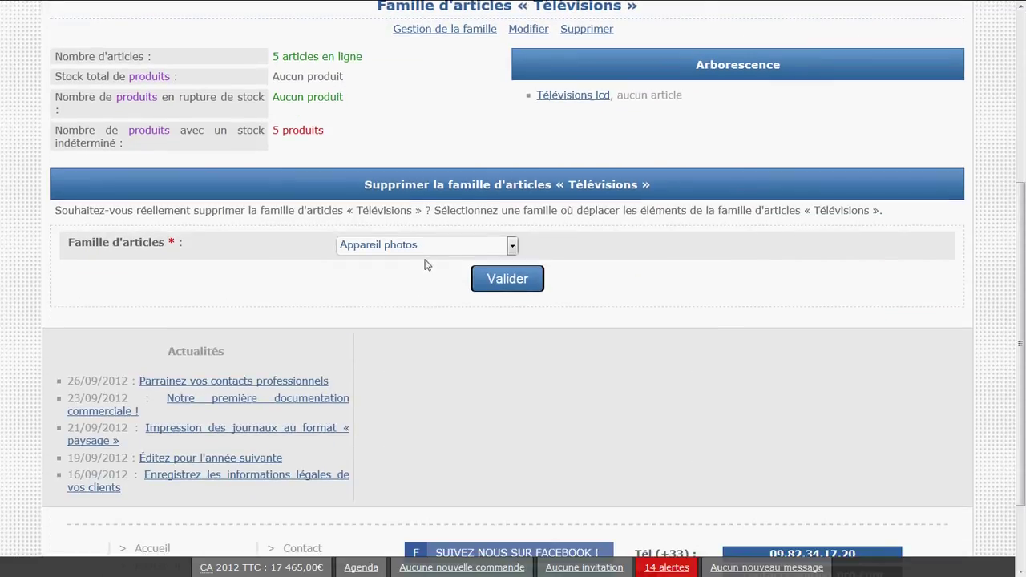
{"action": "left_click", "coordinate": [426, 249]}
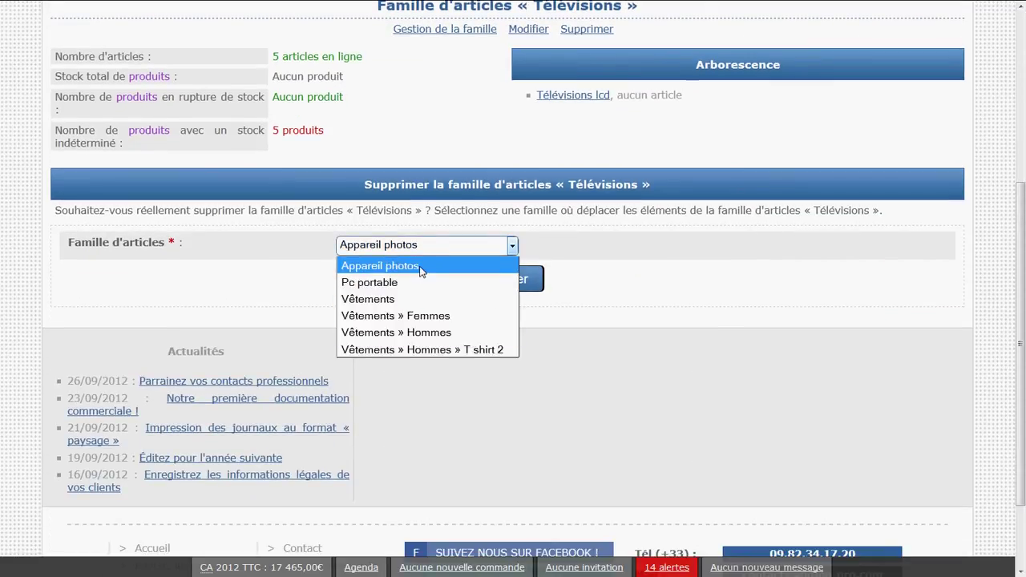
{"action": "left_click", "coordinate": [409, 265]}
{"action": "left_click", "coordinate": [537, 287]}
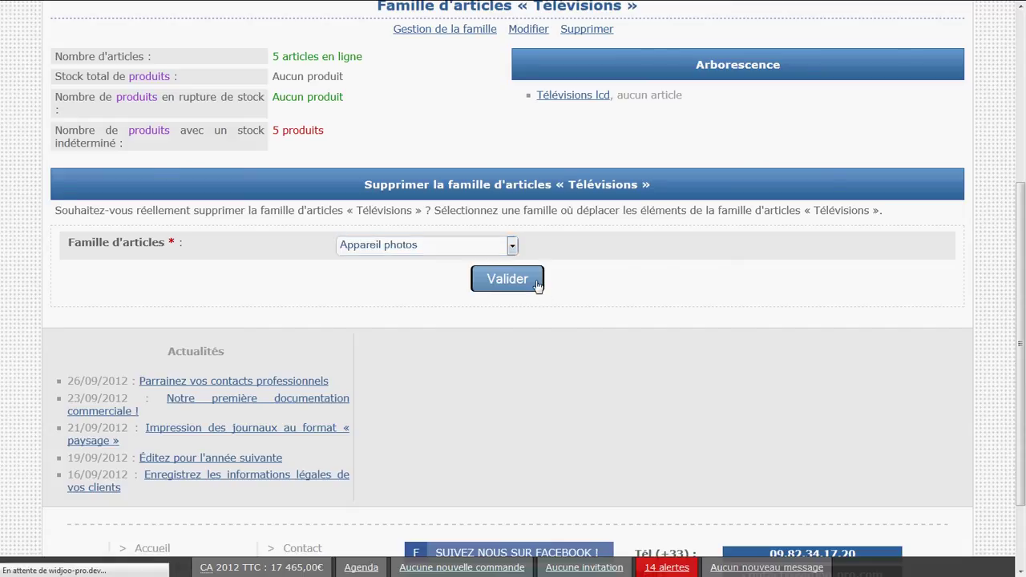
{"action": "scroll", "coordinate": [451, 348], "scroll_direction": "down", "scroll_amount": 2}
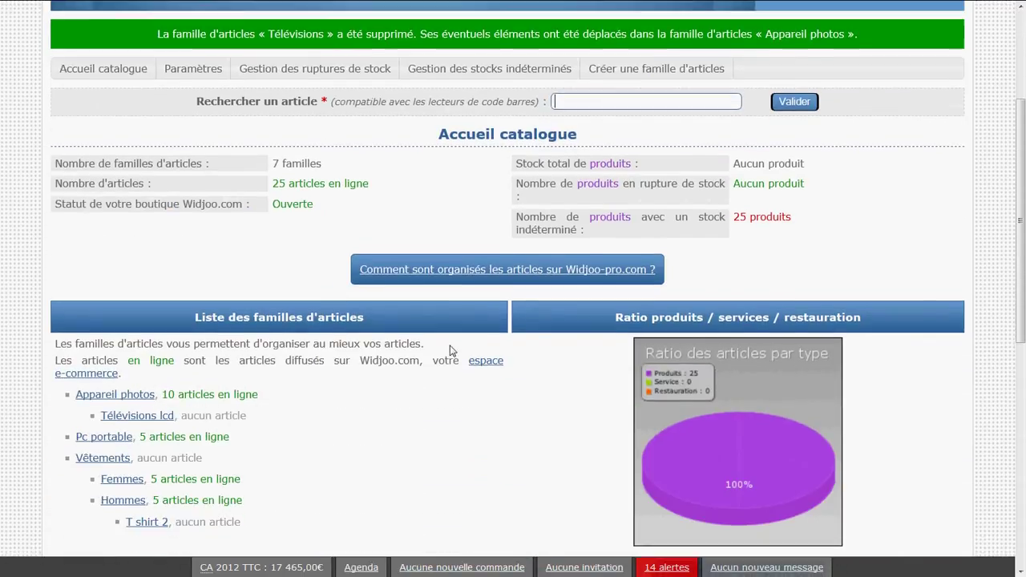
{"action": "scroll", "coordinate": [452, 350], "scroll_direction": "down", "scroll_amount": 2}
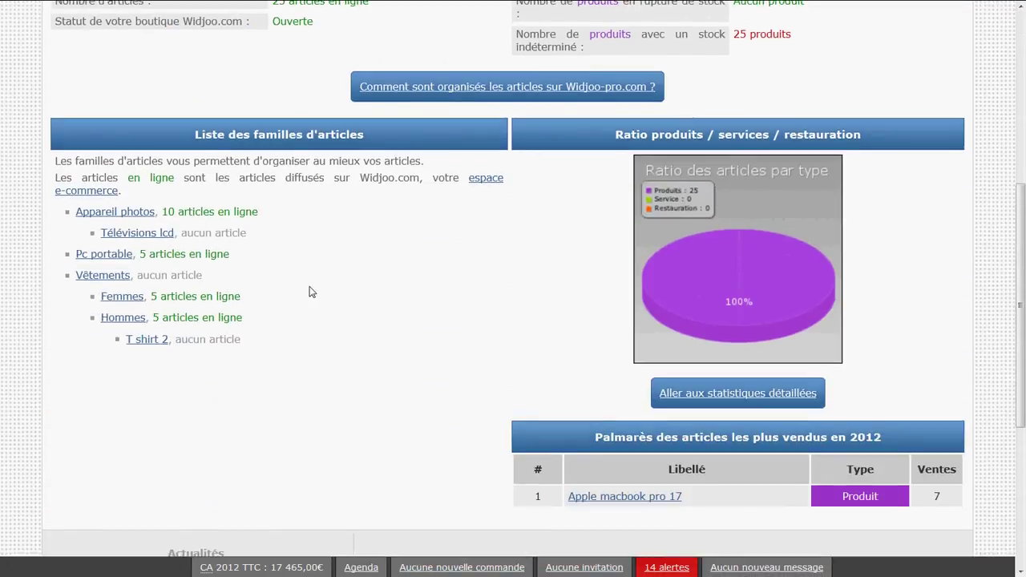
{"action": "left_click_drag", "start_coordinate": [247, 233], "coordinate": [66, 217]}
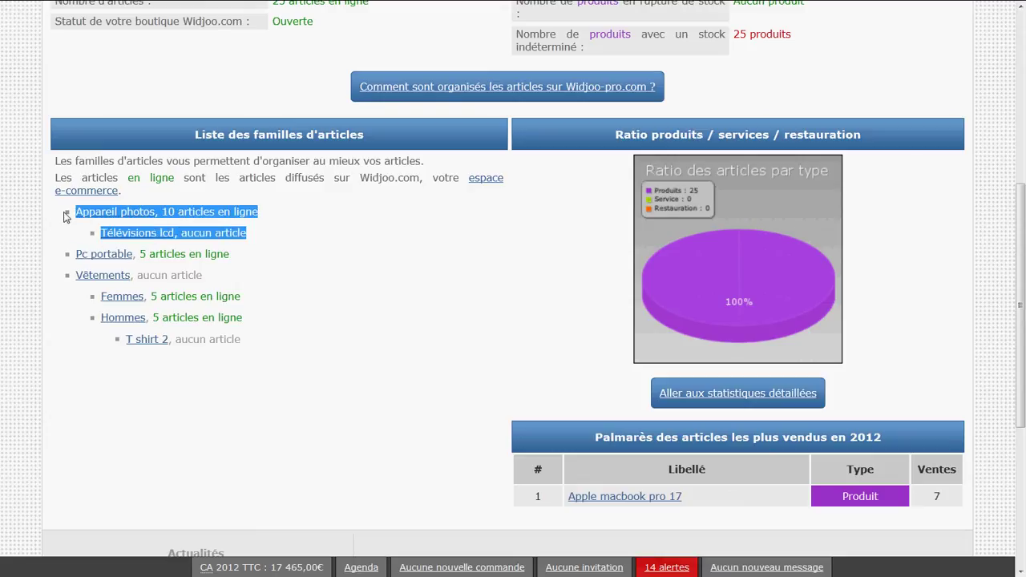
{"action": "left_click", "coordinate": [313, 239]}
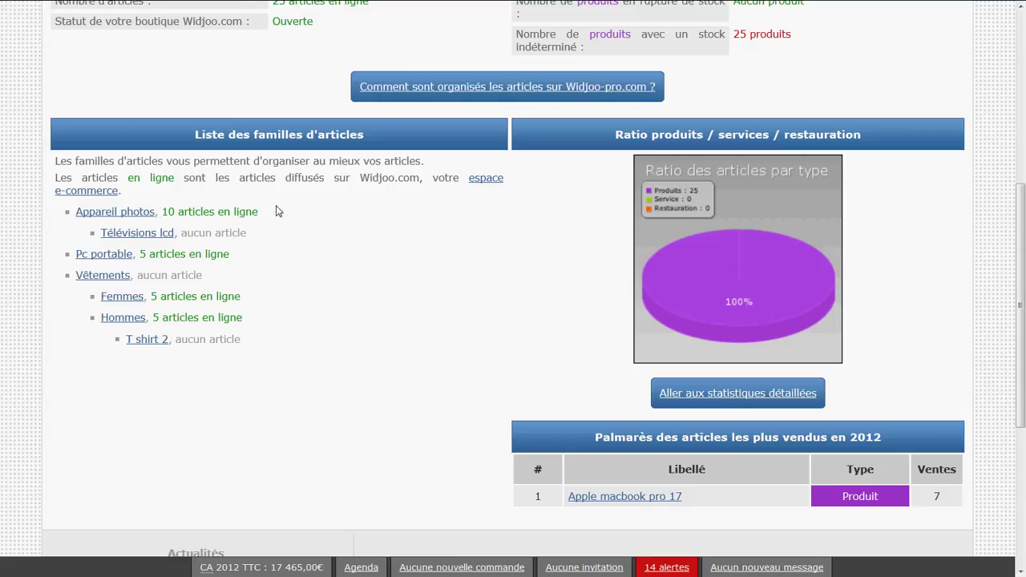
{"action": "left_click_drag", "start_coordinate": [277, 211], "coordinate": [69, 221]}
{"action": "left_click", "coordinate": [68, 222]}
{"action": "scroll", "coordinate": [258, 339], "scroll_direction": "up", "scroll_amount": 5}
{"action": "scroll", "coordinate": [257, 339], "scroll_direction": "down", "scroll_amount": 3}
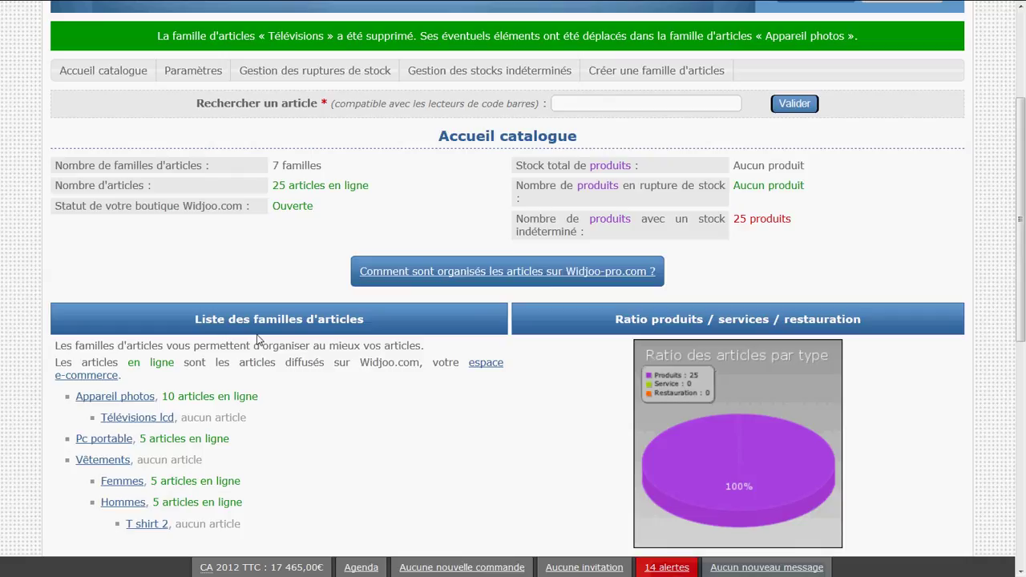
{"action": "scroll", "coordinate": [258, 339], "scroll_direction": "up", "scroll_amount": 2}
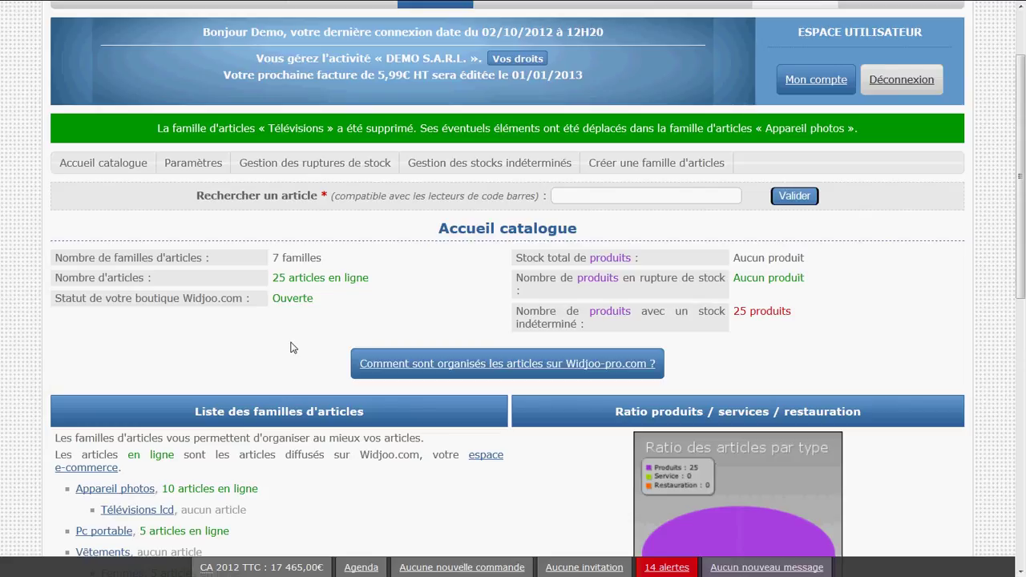
{"action": "scroll", "coordinate": [291, 347], "scroll_direction": "up", "scroll_amount": 2}
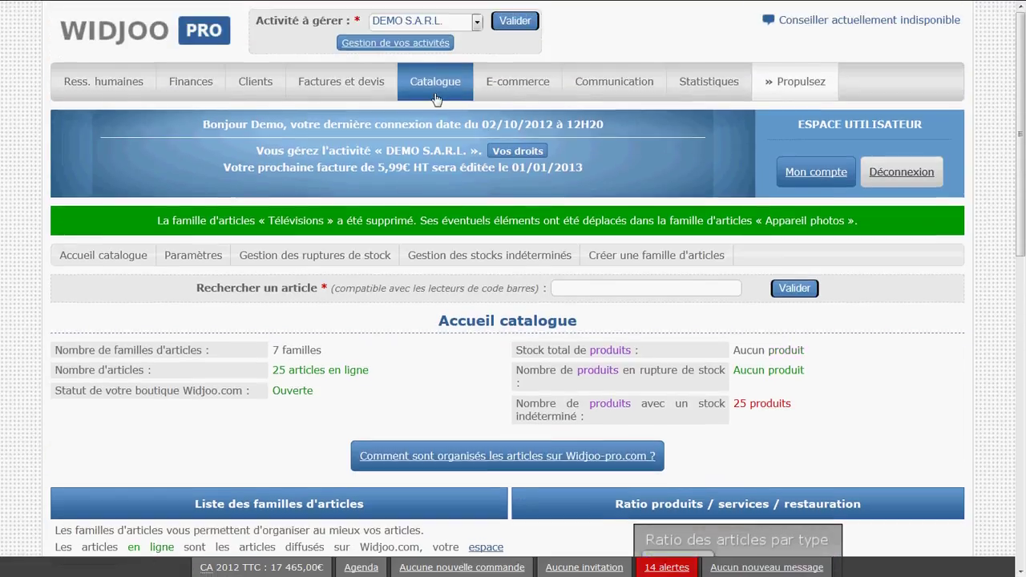